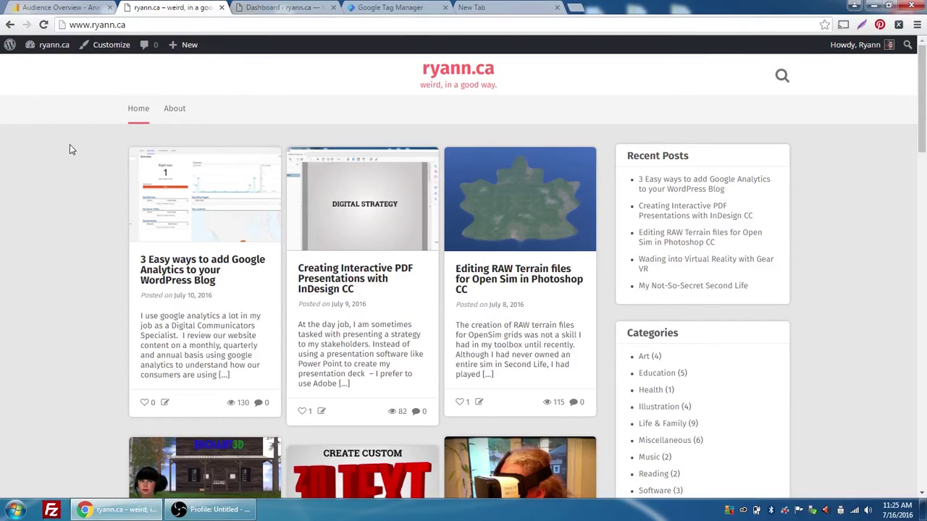
# Open the blog post "Create 3D Text in Blender" and examine its embedded video and tutorial PDF link.
pyautogui.scroll(-3, 70, 149)
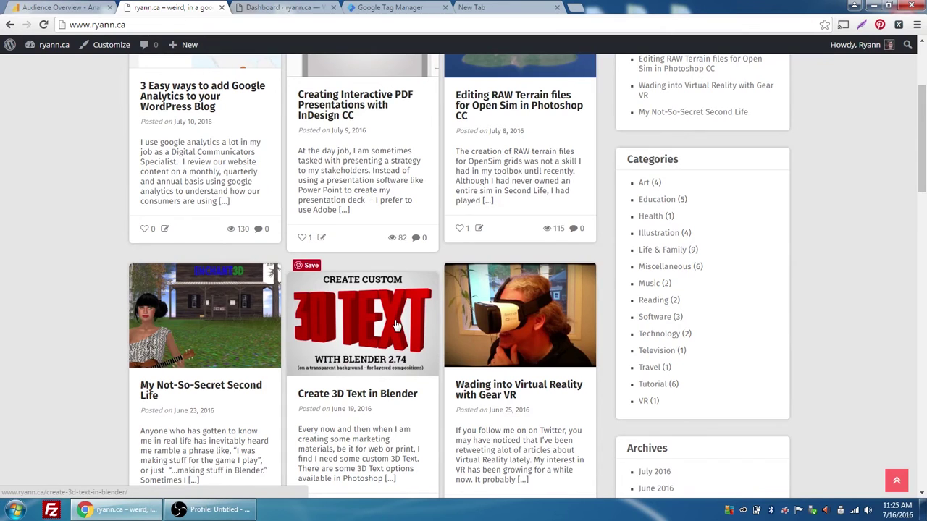
pyautogui.click(396, 317)
pyautogui.scroll(-1, 394, 317)
pyautogui.scroll(-7, 394, 317)
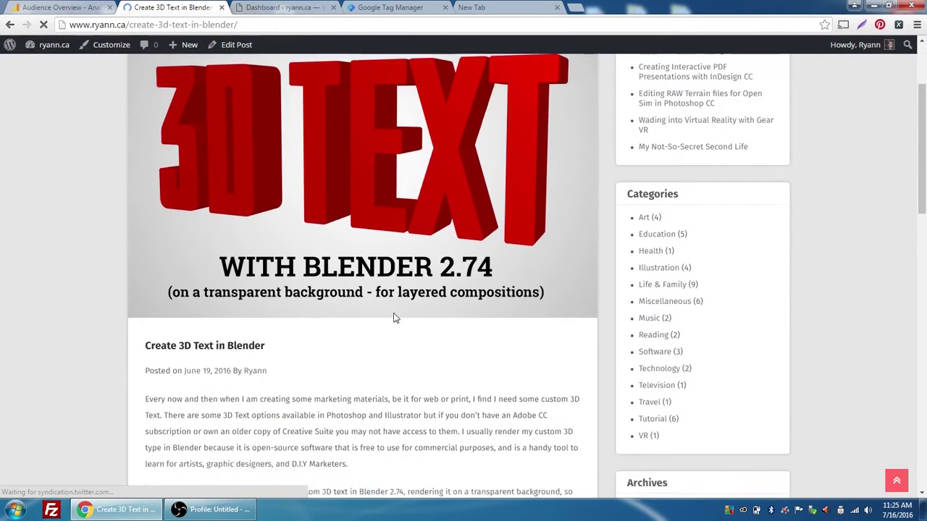
pyautogui.scroll(-2, 325, 275)
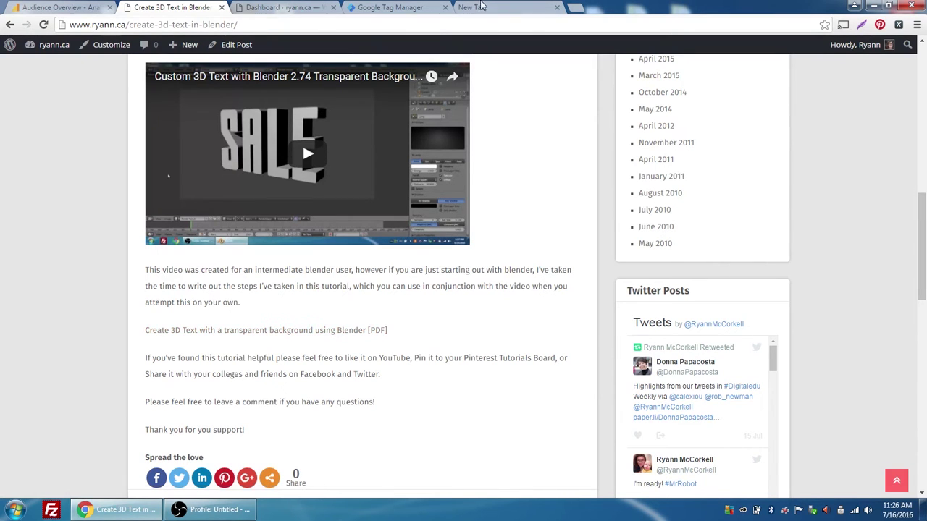
pyautogui.click(395, 6)
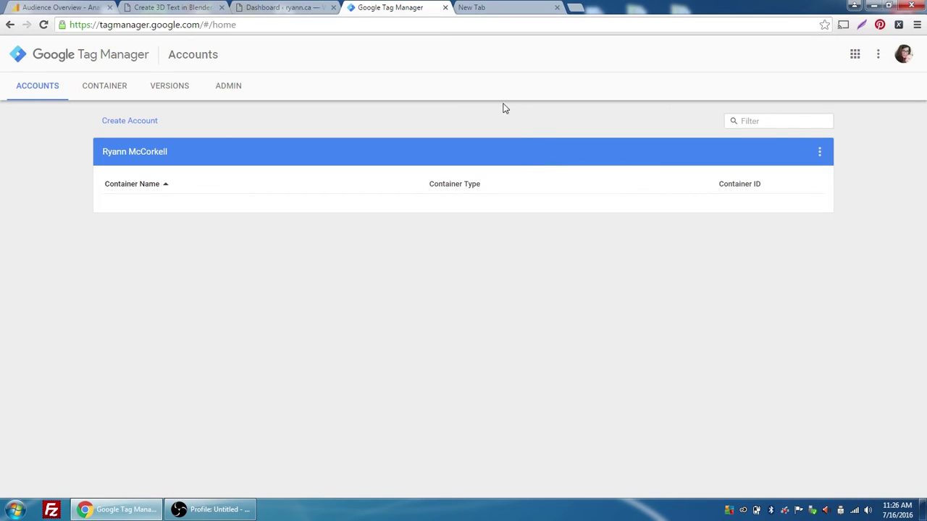
pyautogui.click(820, 153)
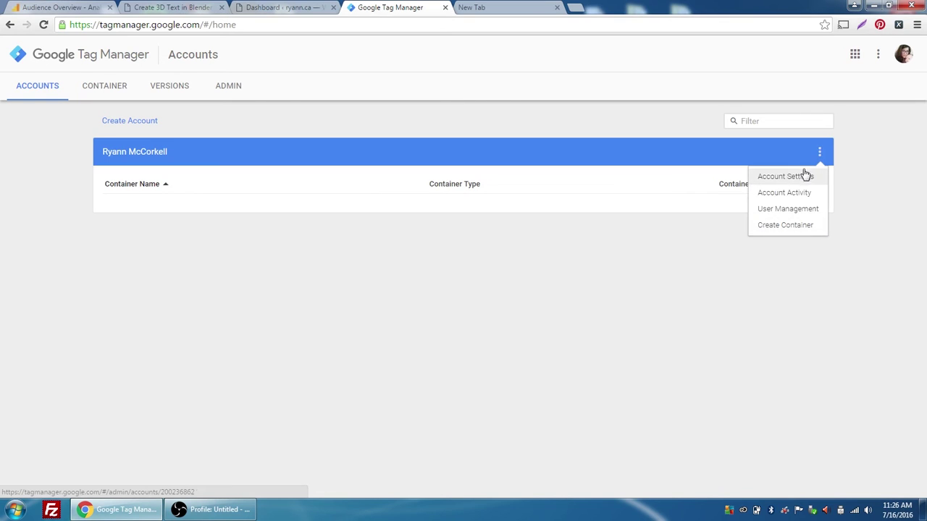
pyautogui.click(789, 225)
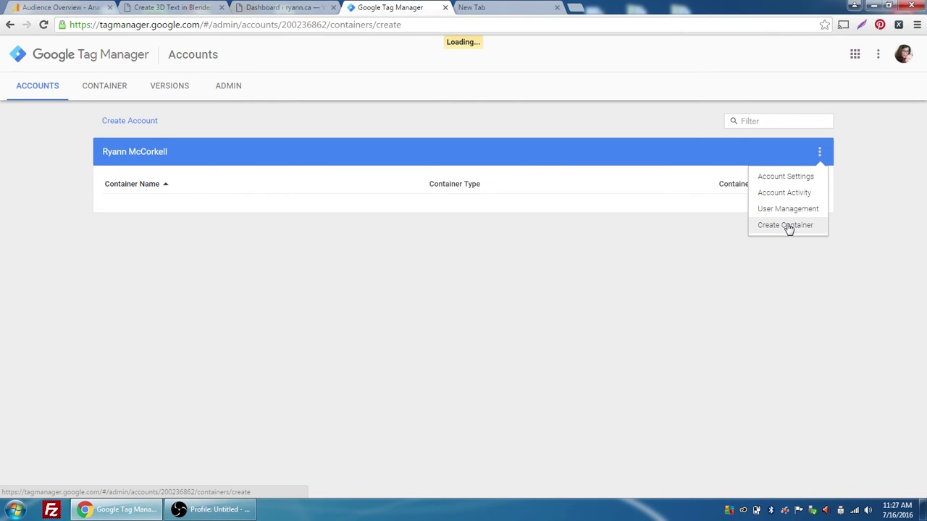
pyautogui.click(118, 203)
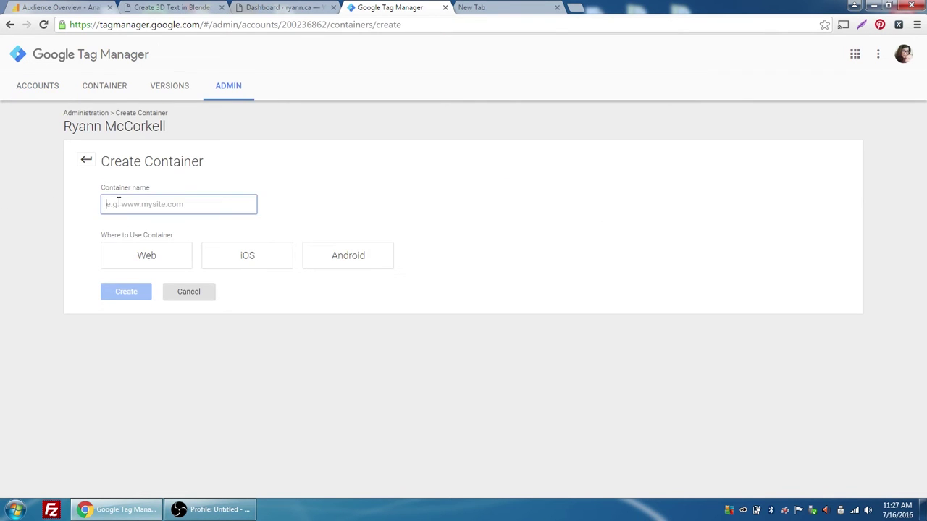
pyautogui.write('www.ryann.ca')
pyautogui.click(175, 232)
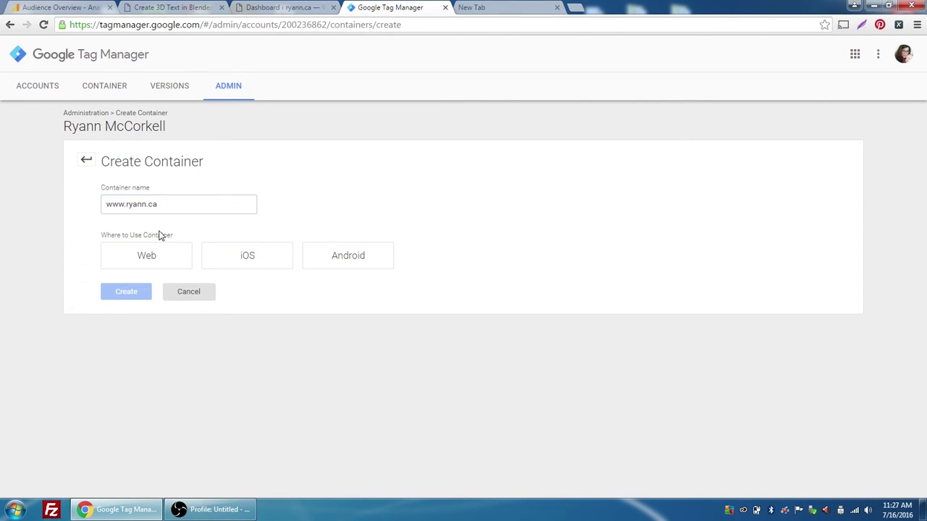
pyautogui.click(142, 255)
pyautogui.click(127, 292)
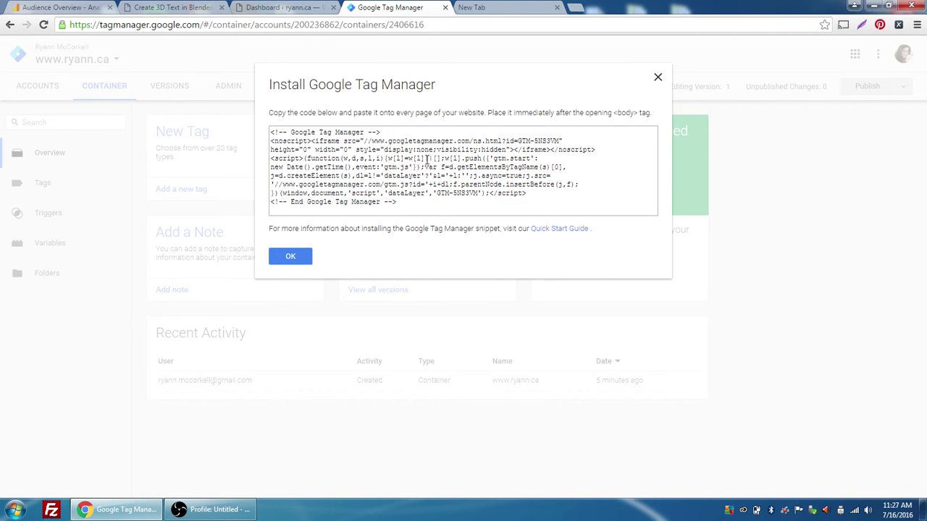
pyautogui.click(291, 258)
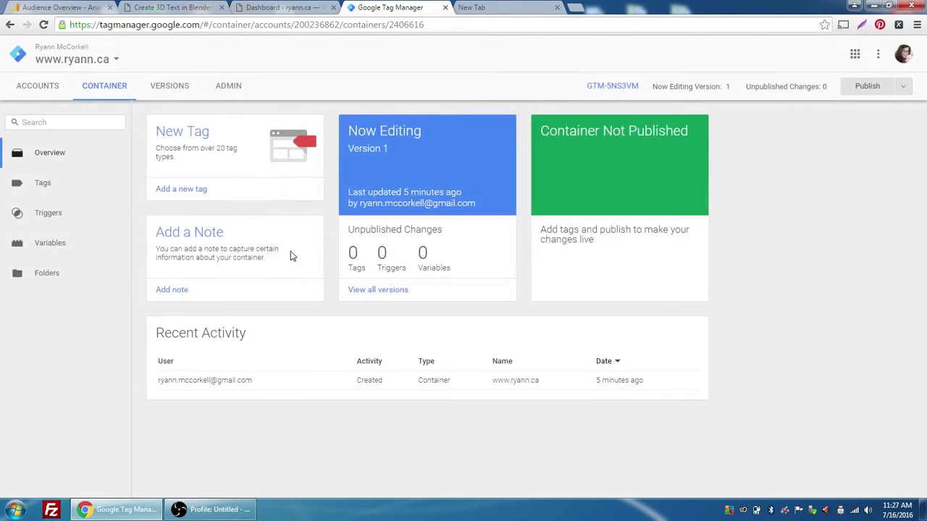
# Examine the new container's Google Tag Manager install code and its overview, ending on the administration page.
pyautogui.click(228, 87)
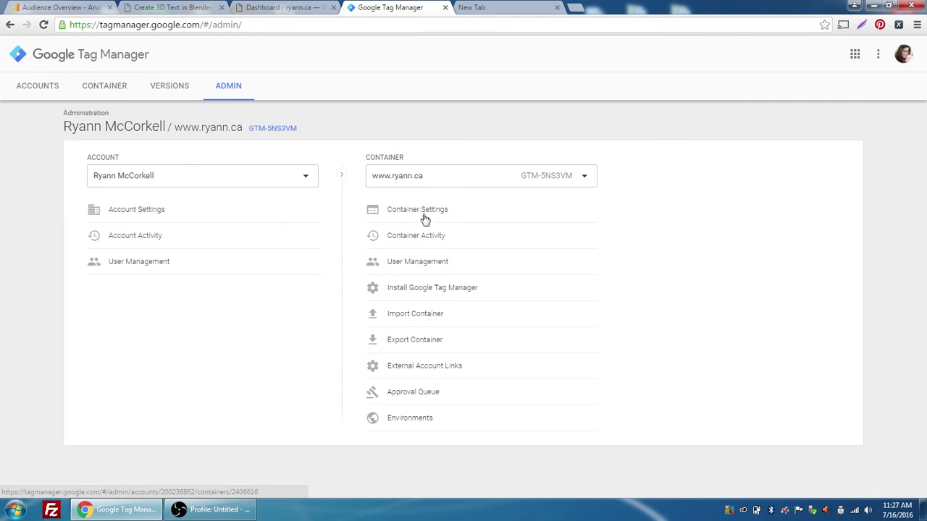
pyautogui.click(411, 289)
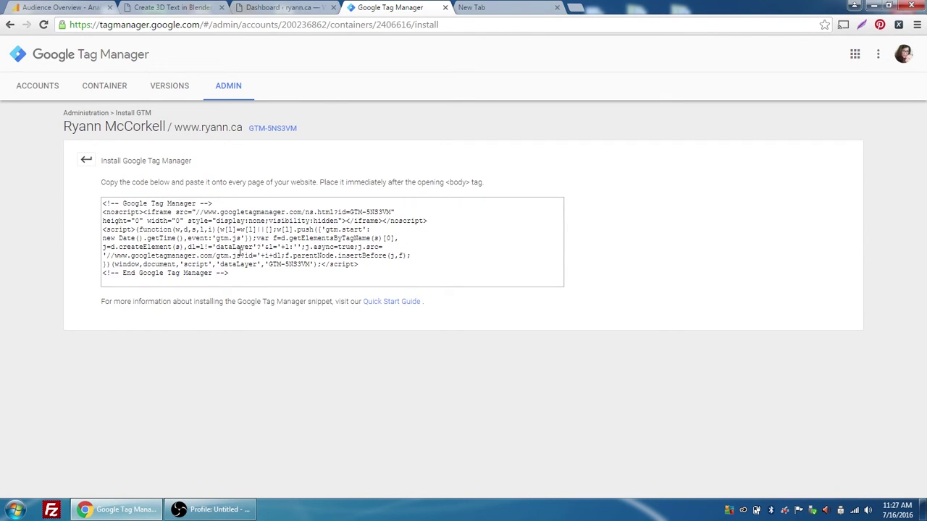
pyautogui.click(99, 88)
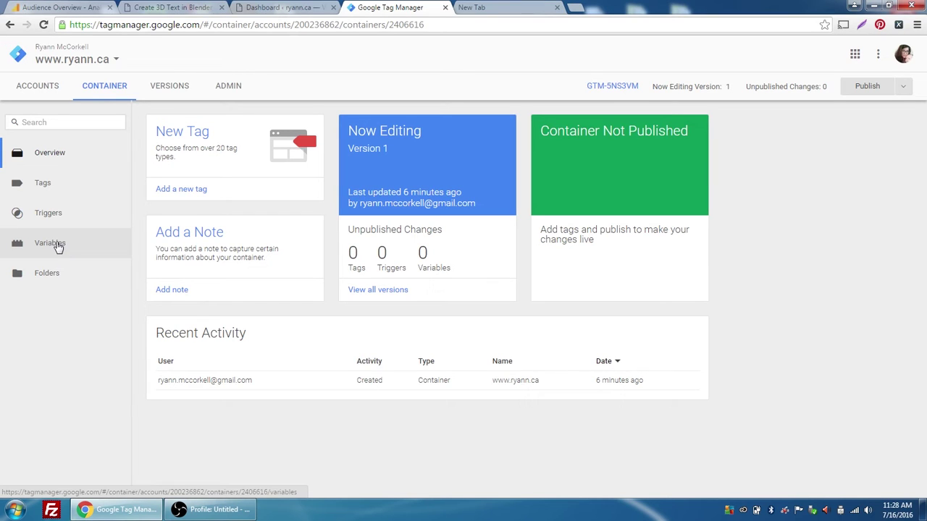
pyautogui.click(238, 87)
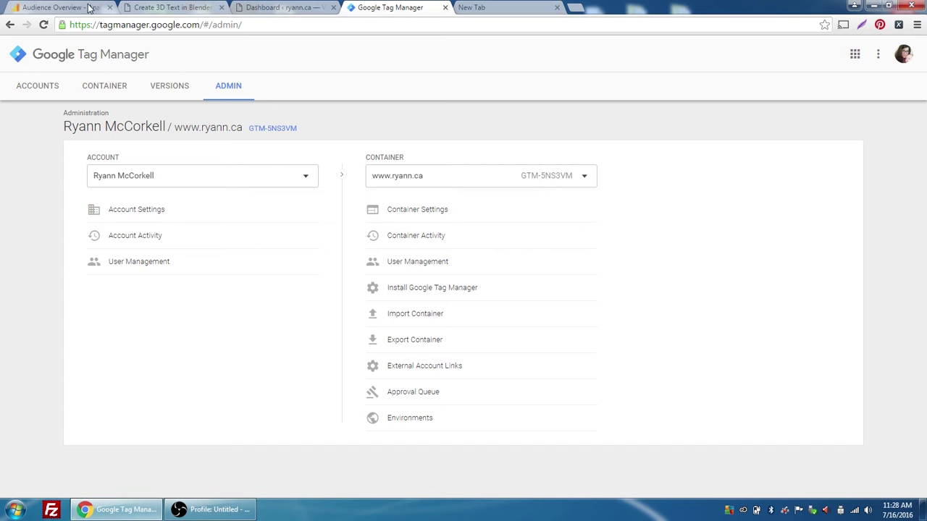
# Switch to the WordPress dashboard, search the plugin directory for "google tag manager", and install and activate DuracellTomi's Google Tag Manager for WordPress.
pyautogui.click(280, 7)
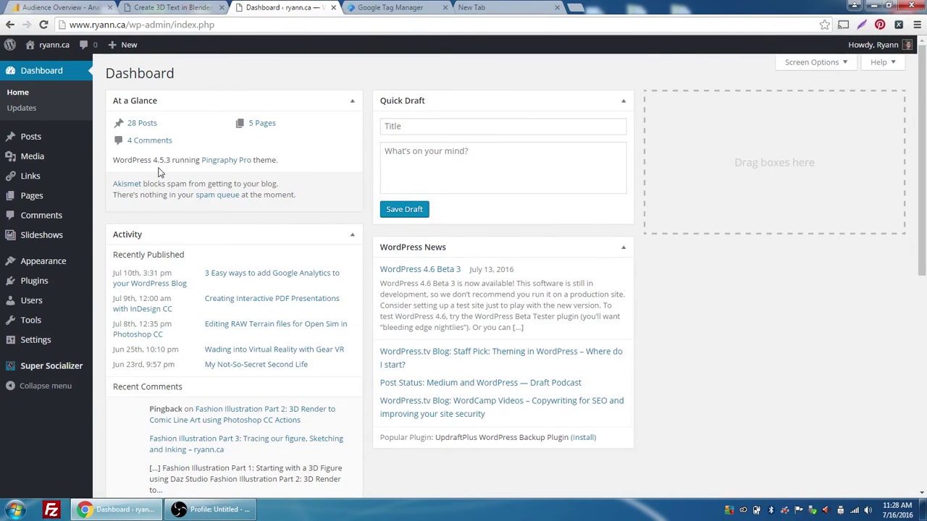
pyautogui.moveTo(35, 280)
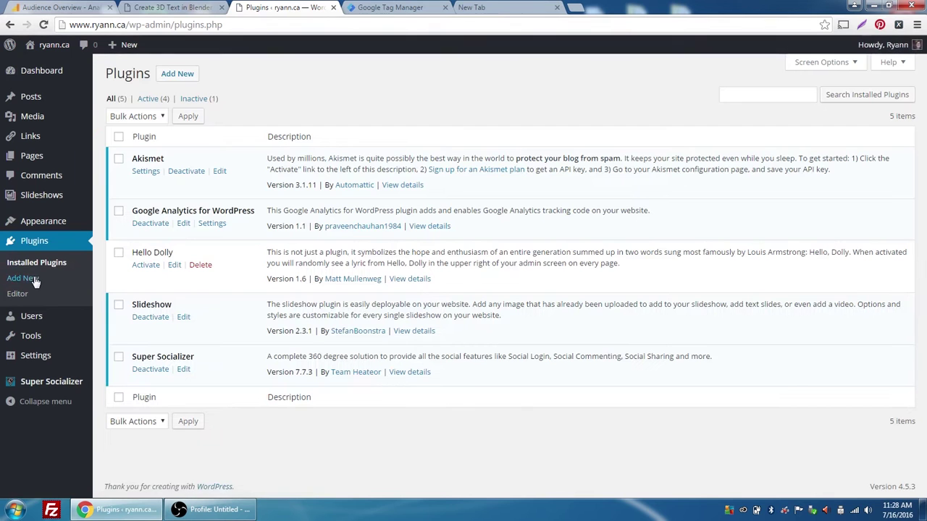
pyautogui.click(748, 94)
pyautogui.write('google tag manager')
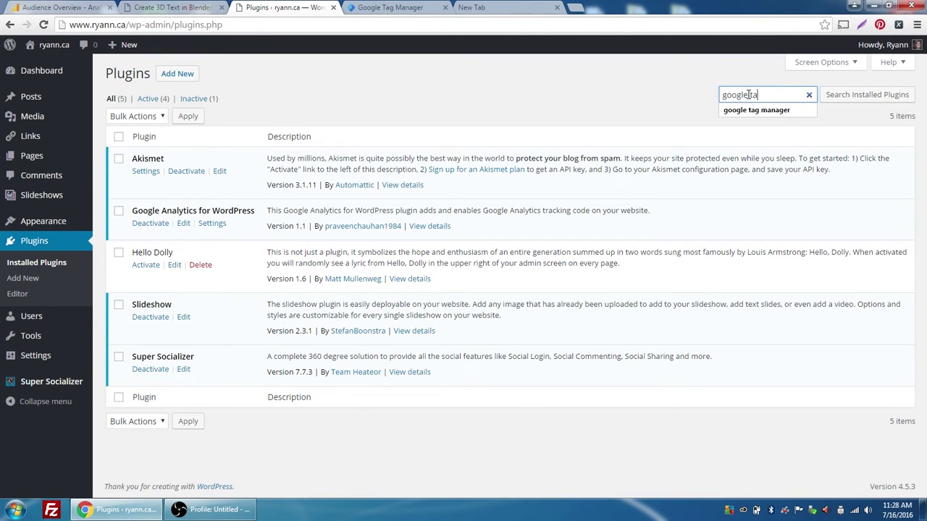
pyautogui.click(874, 96)
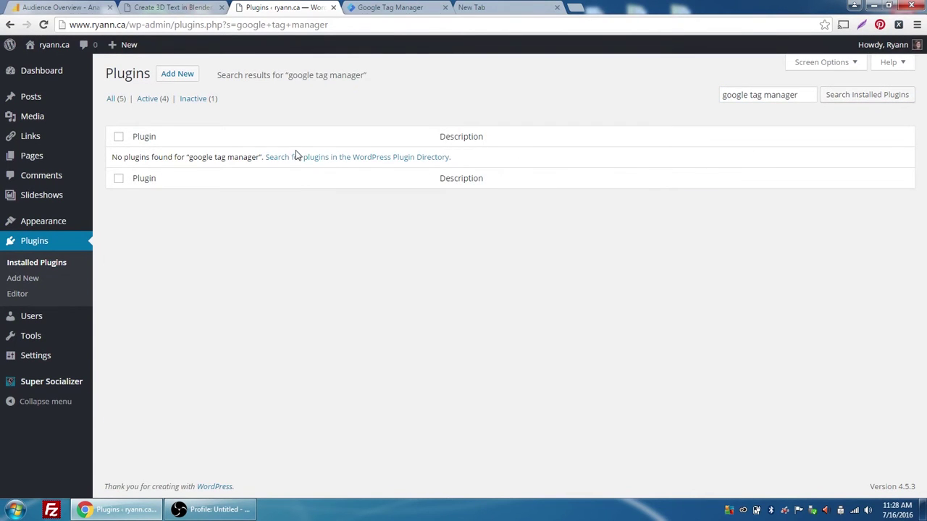
pyautogui.click(340, 158)
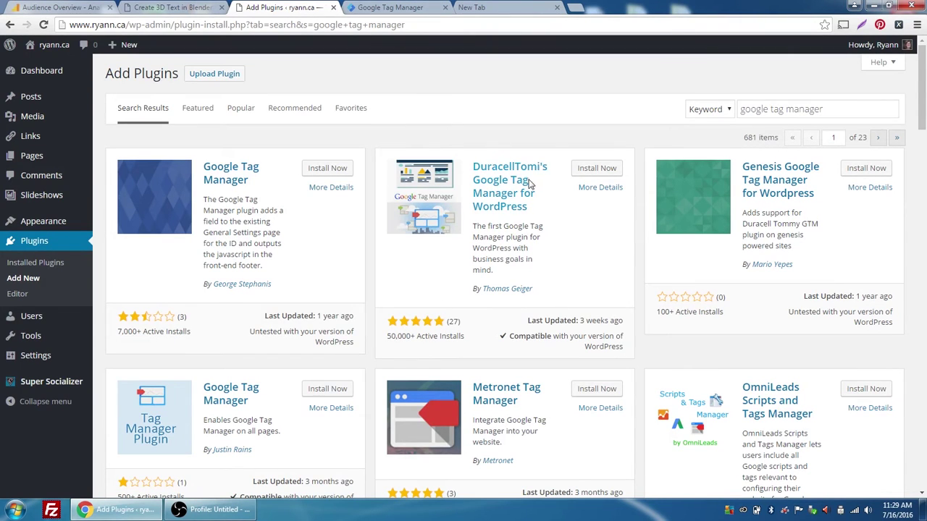
pyautogui.click(611, 169)
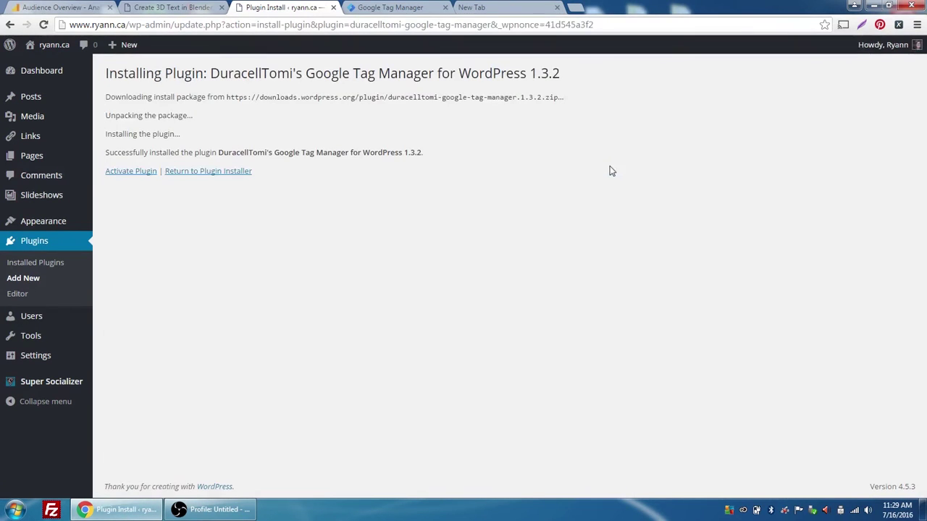
pyautogui.click(129, 172)
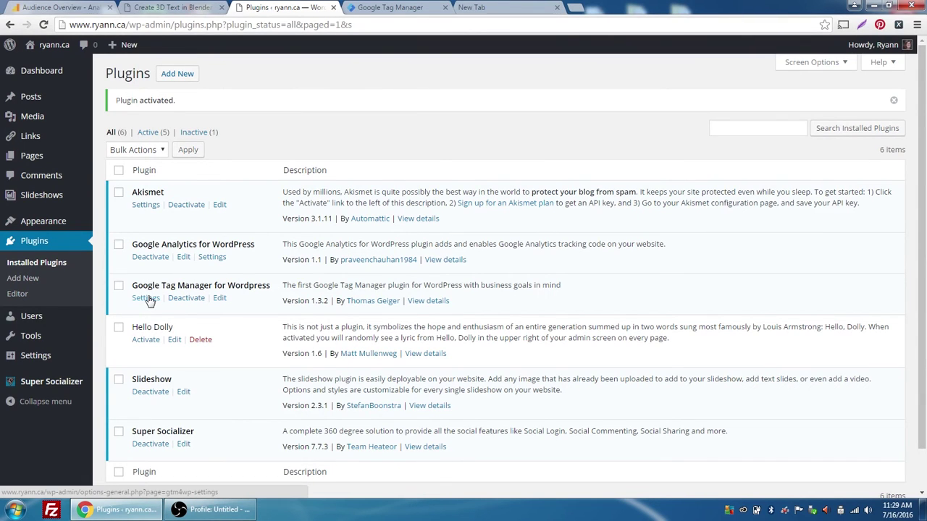
pyautogui.click(146, 298)
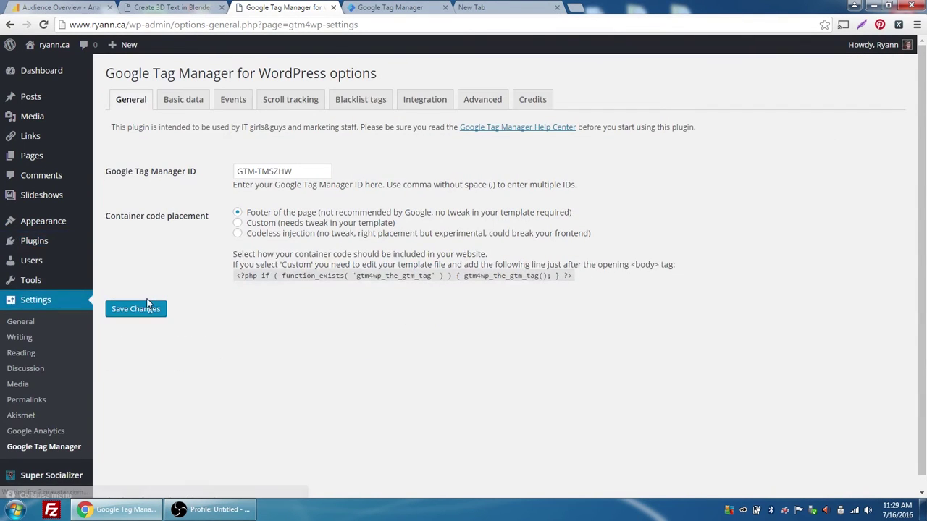
pyautogui.moveTo(296, 171); pyautogui.dragTo(219, 170)
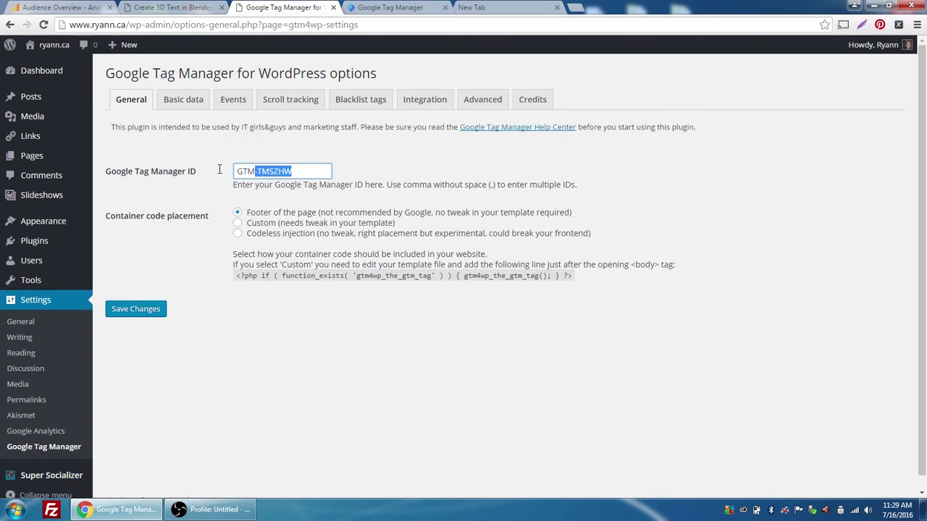
pyautogui.click(403, 7)
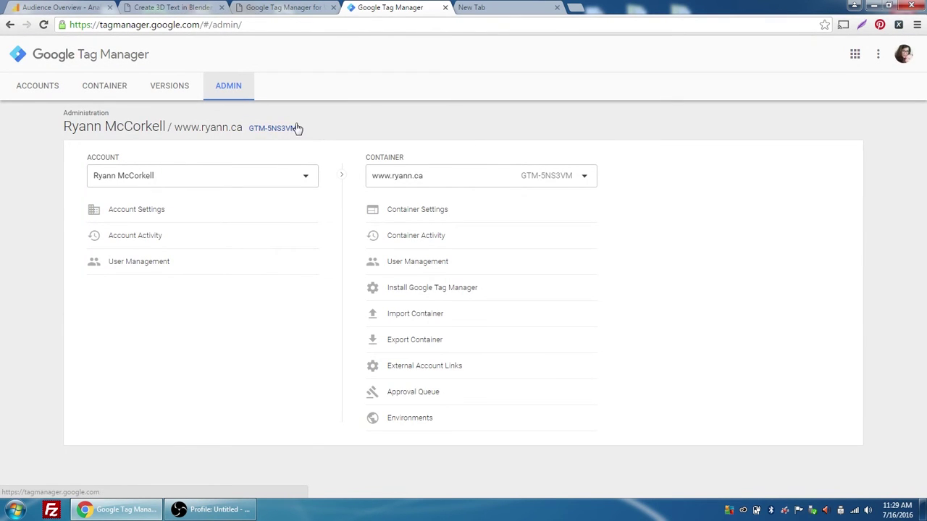
pyautogui.moveTo(296, 128); pyautogui.dragTo(249, 129)
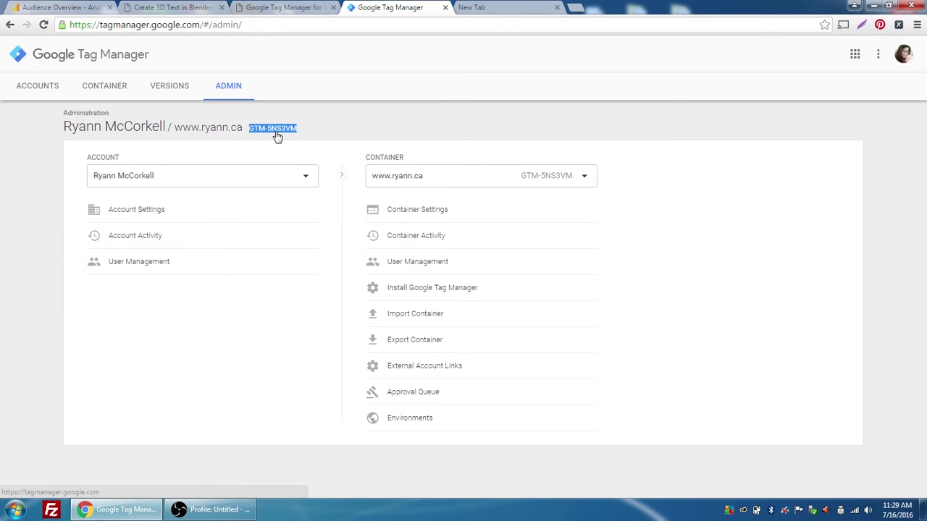
pyautogui.rightClick(276, 131)
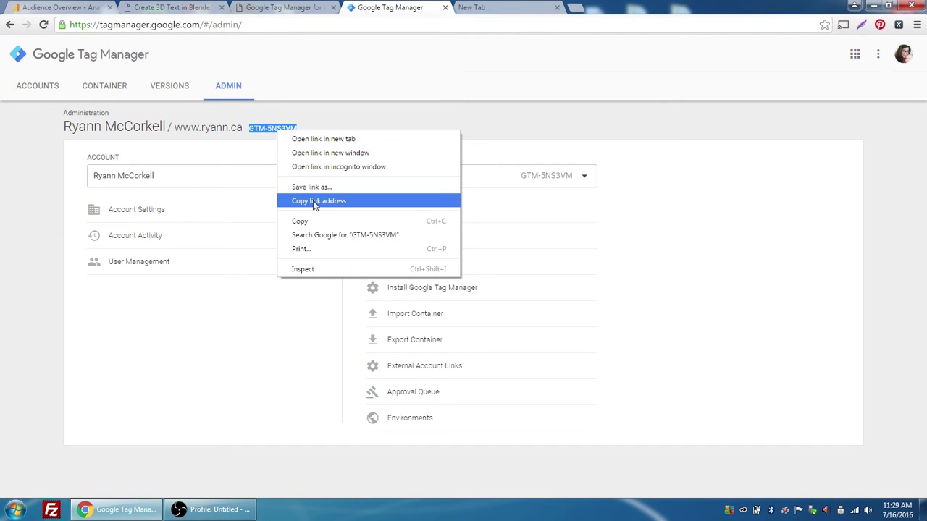
pyautogui.click(310, 221)
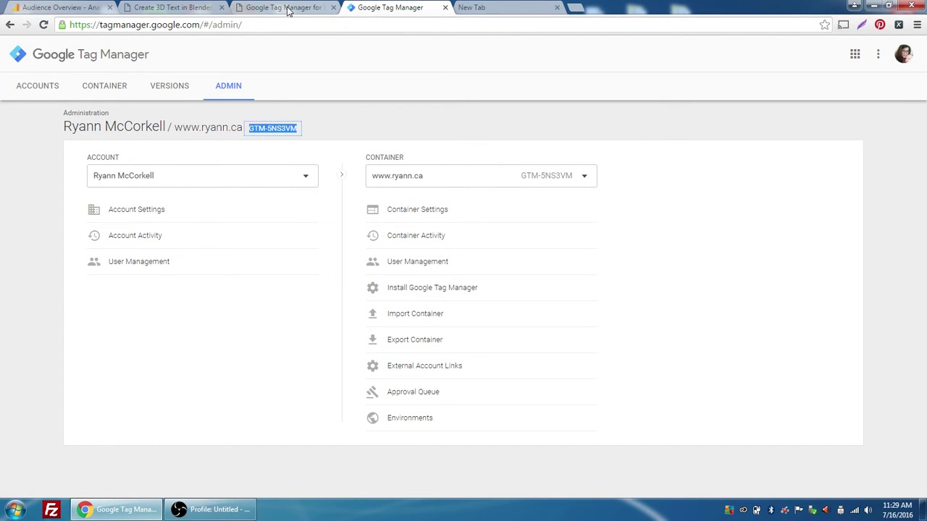
pyautogui.click(287, 7)
pyautogui.rightClick(265, 172)
pyautogui.click(294, 220)
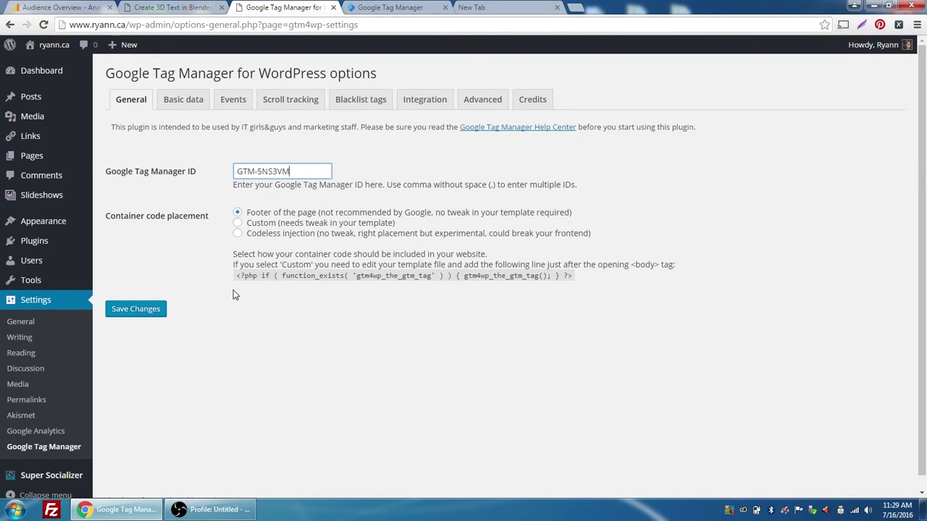
pyautogui.click(134, 309)
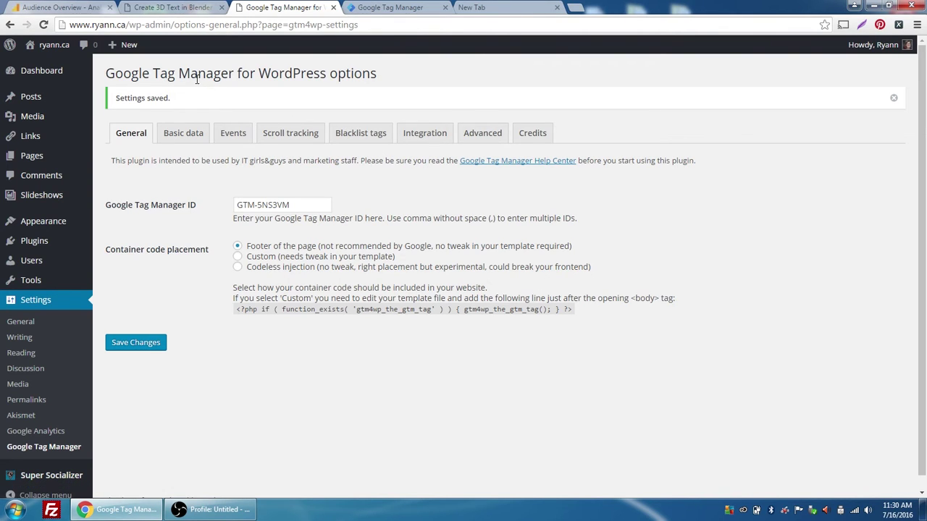
# Back in Google Tag Manager, enable the container's built-in variables Click Element, Click Classes, Click ID, Click Target, Click URL and Click Text.
pyautogui.click(376, 9)
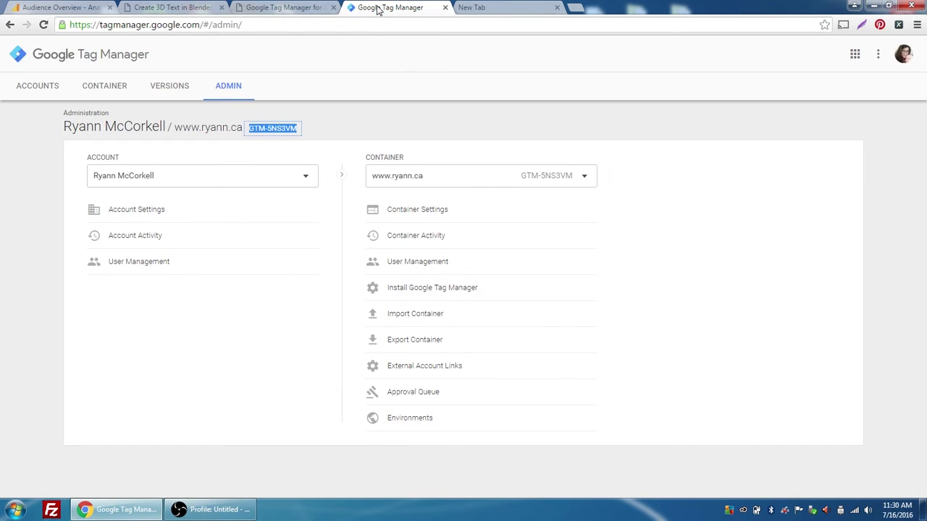
pyautogui.click(112, 86)
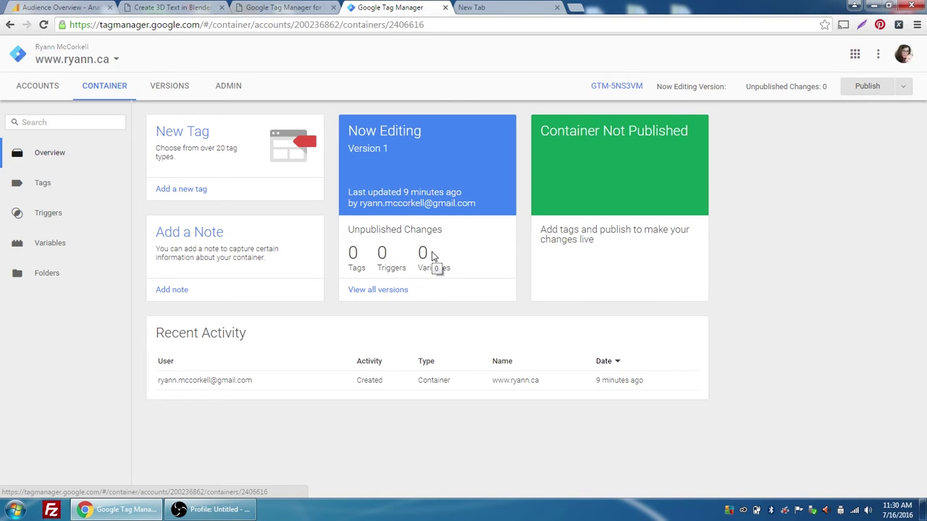
pyautogui.click(36, 247)
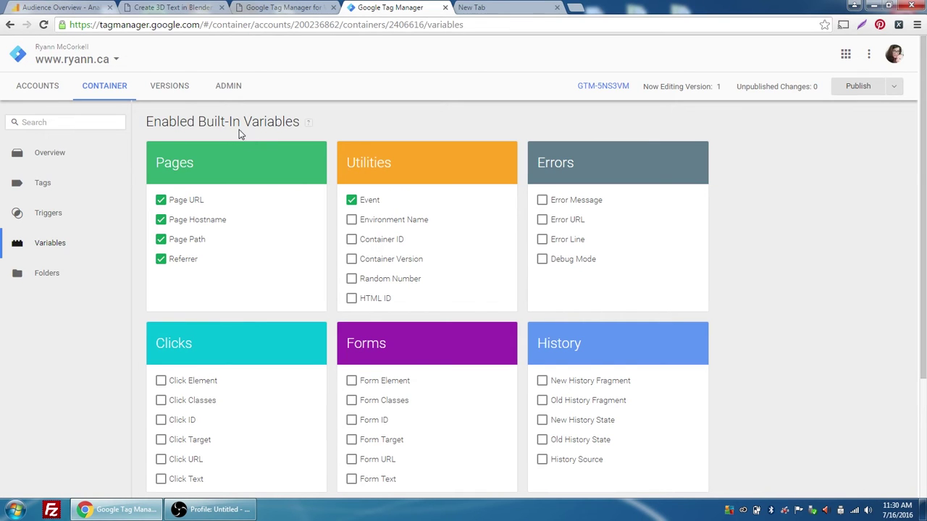
pyautogui.scroll(-3, 258, 210)
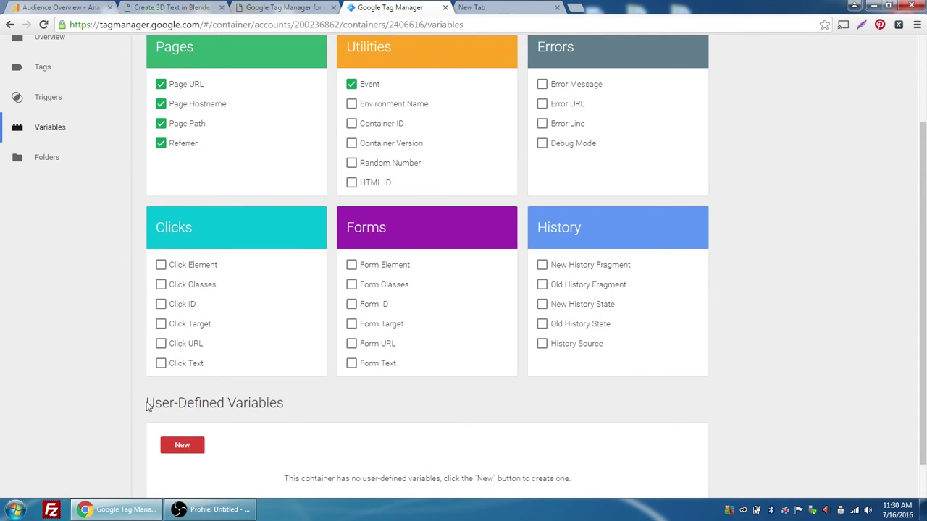
pyautogui.click(160, 266)
pyautogui.click(160, 284)
pyautogui.click(161, 303)
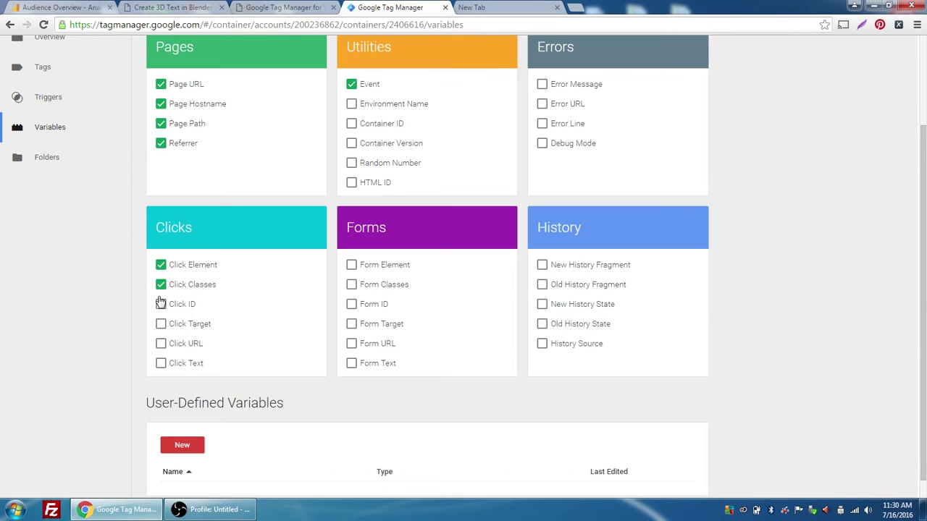
pyautogui.click(161, 324)
pyautogui.click(160, 343)
pyautogui.click(160, 362)
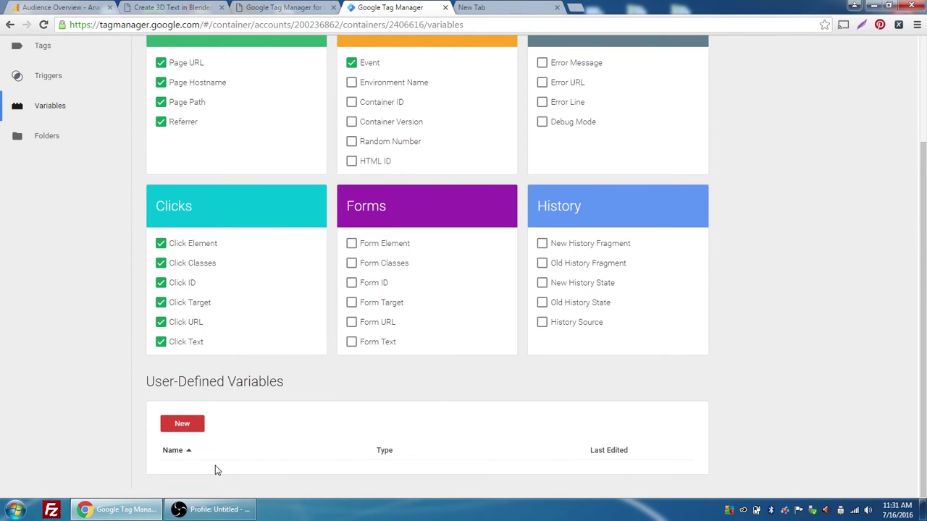
# Start a new user-defined variable named "UA-TrackingCode" and choose Constant as its type.
pyautogui.click(182, 424)
pyautogui.click(215, 138)
pyautogui.moveTo(270, 139); pyautogui.dragTo(127, 129)
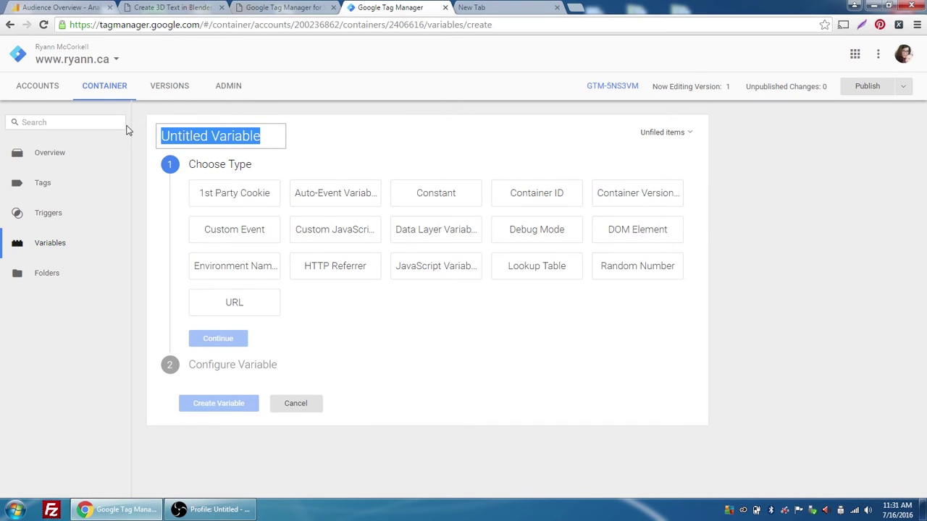
pyautogui.write('UA')
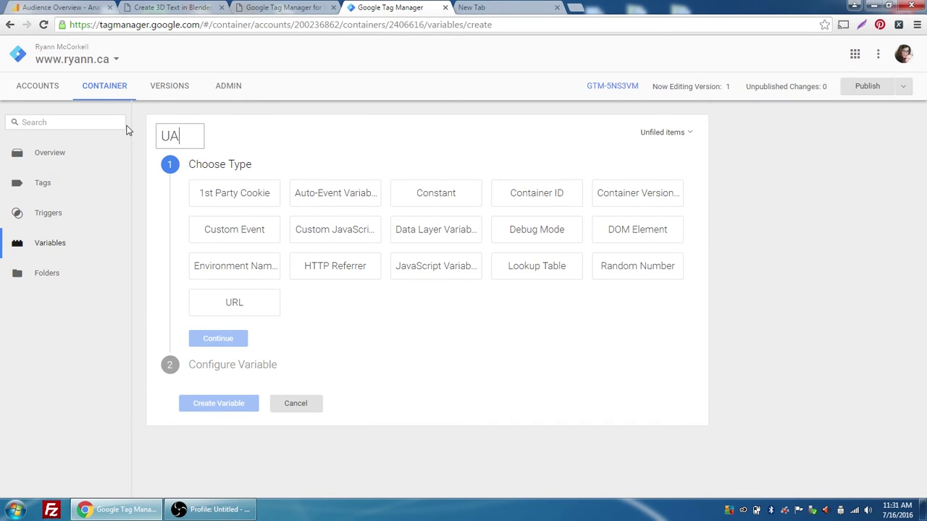
pyautogui.write('-Track')
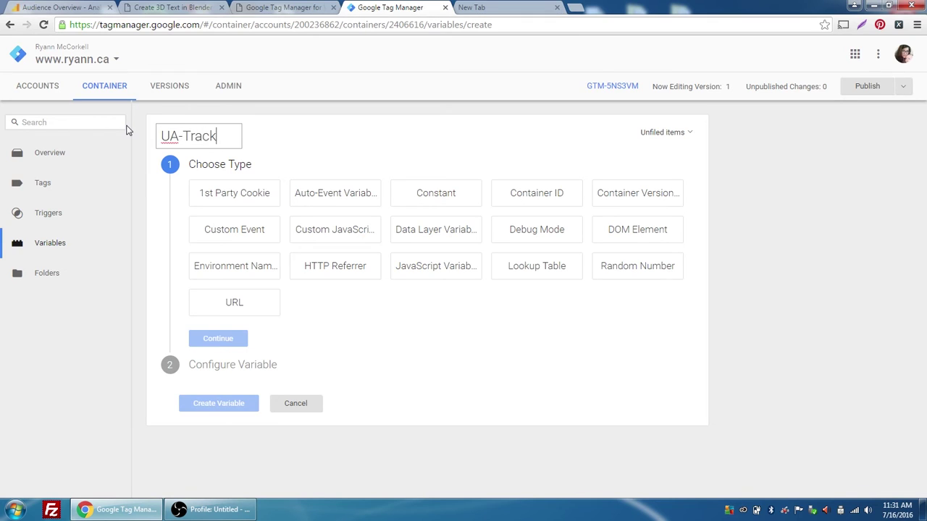
pyautogui.write('ingCode')
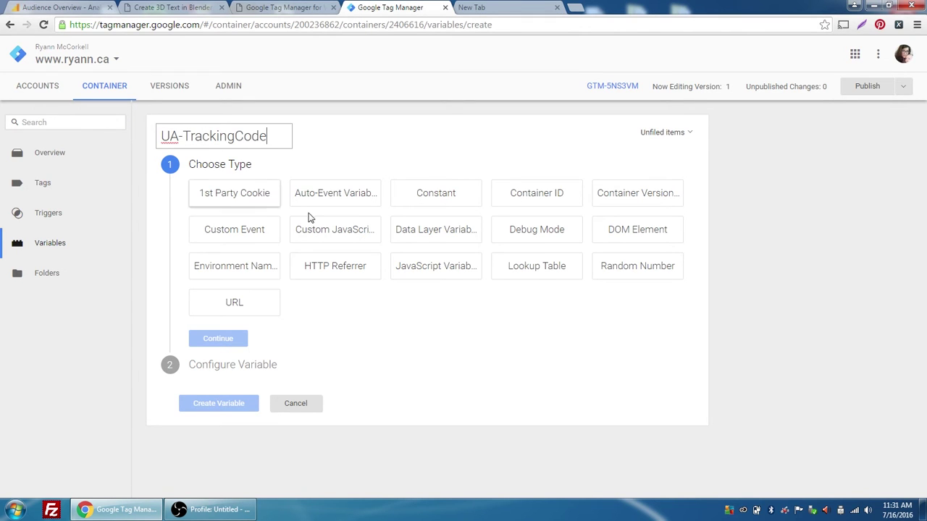
pyautogui.click(450, 190)
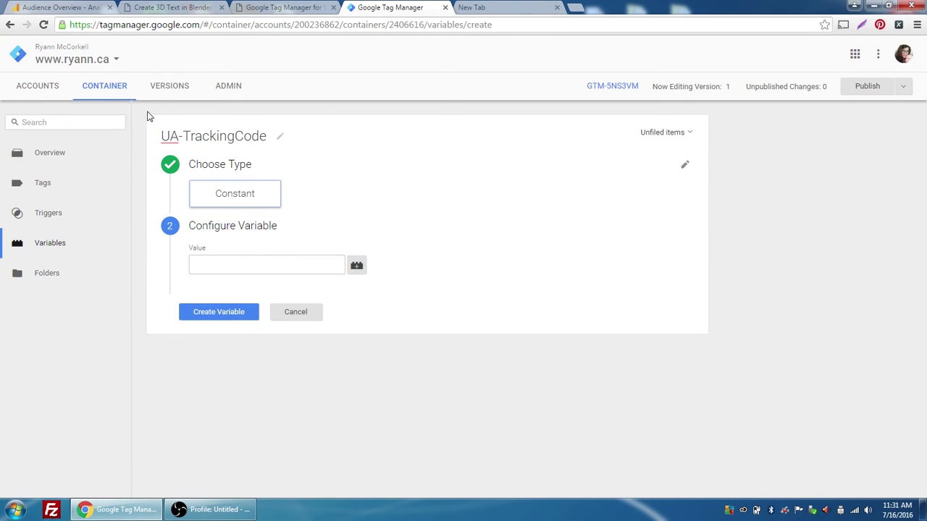
# Switch to Google Analytics, open the tracking code page of the Ryann.ca property, and copy its Tracking ID.
pyautogui.click(59, 7)
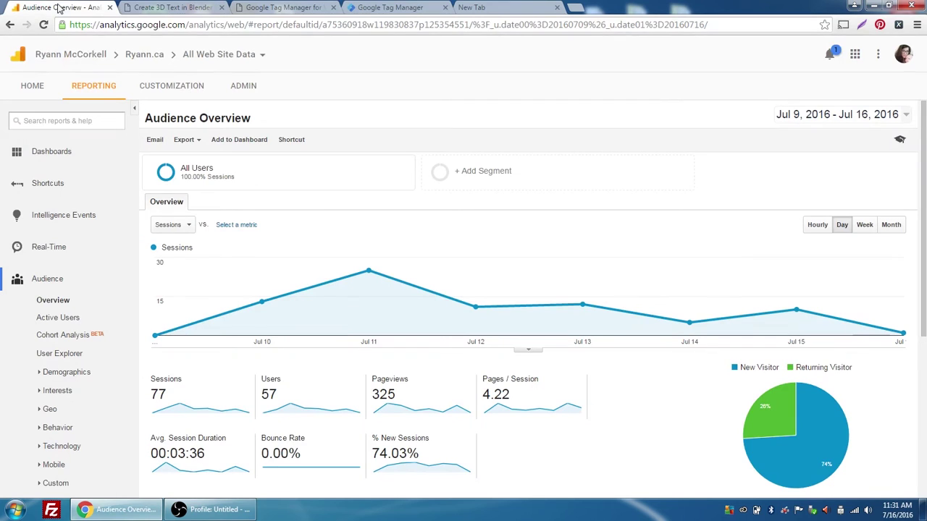
pyautogui.click(239, 87)
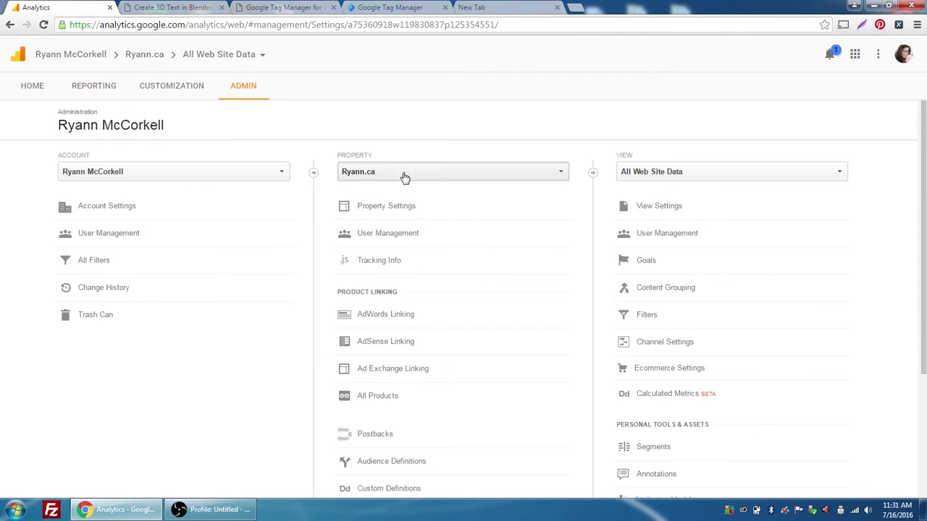
pyautogui.click(385, 262)
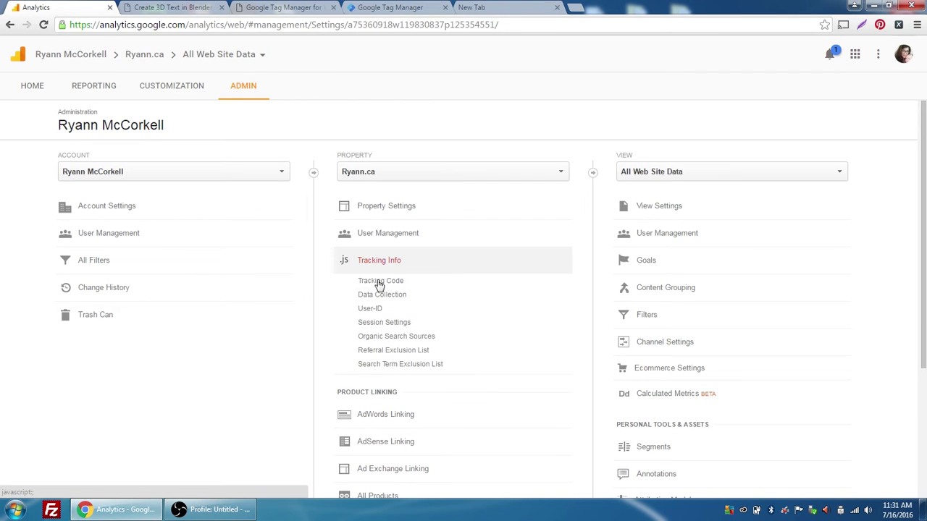
pyautogui.click(382, 281)
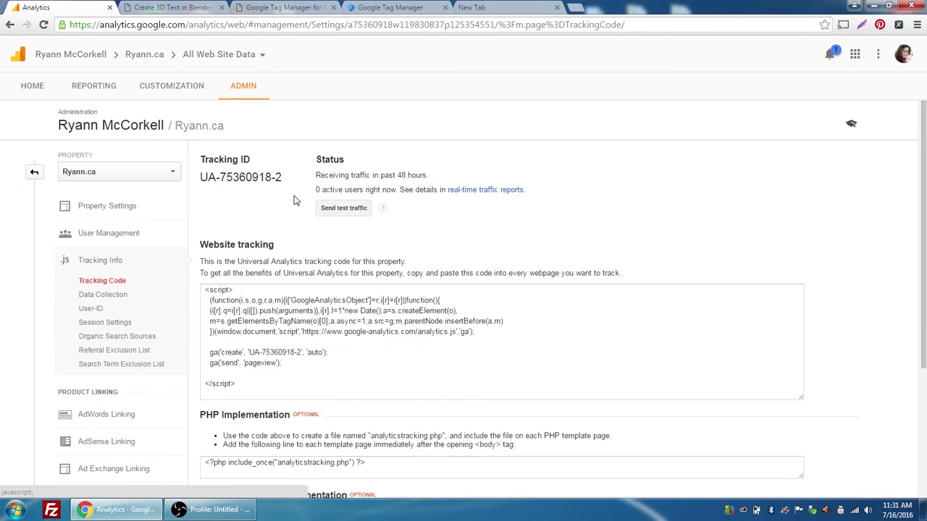
pyautogui.moveTo(282, 179)
pyautogui.mouseDown()
pyautogui.moveTo(189, 167)
pyautogui.moveTo(197, 178)
pyautogui.moveTo(281, 178)
pyautogui.mouseUp()
pyautogui.click(204, 179)
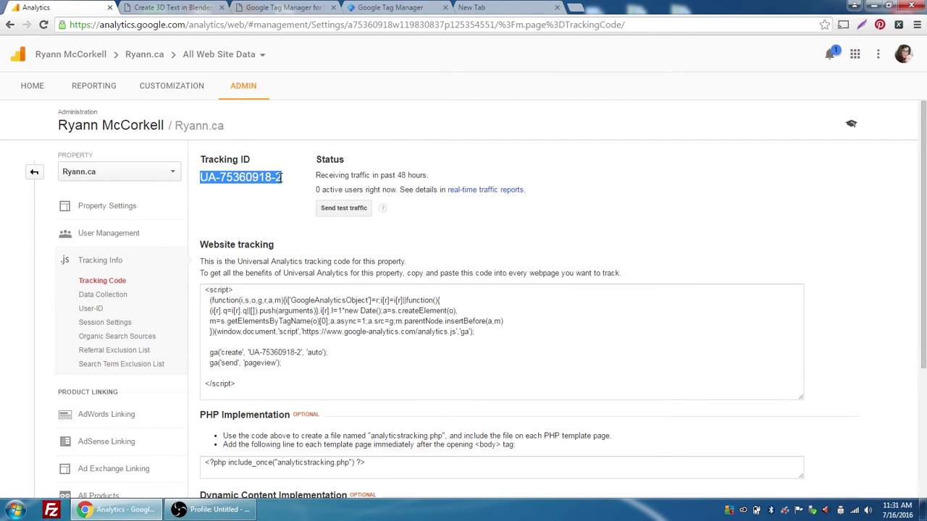
pyautogui.rightClick(278, 178)
pyautogui.click(291, 186)
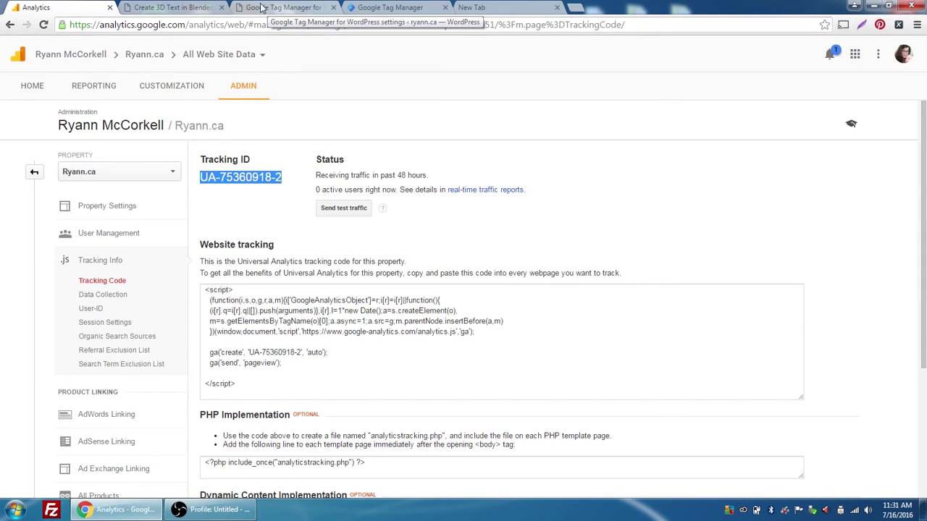
# Back in Google Tag Manager, paste the copied Tracking ID as the constant's value and create the variable.
pyautogui.click(380, 8)
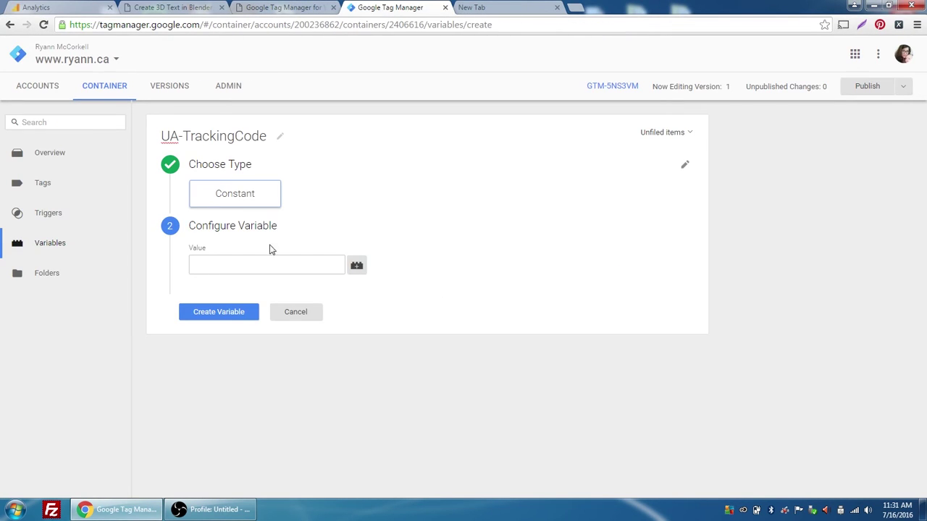
pyautogui.rightClick(252, 268)
pyautogui.click(266, 334)
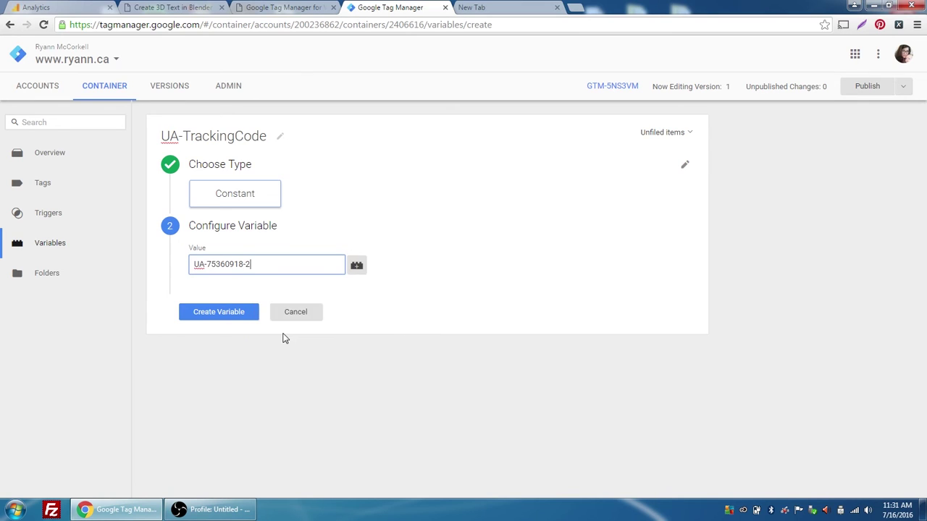
pyautogui.click(226, 313)
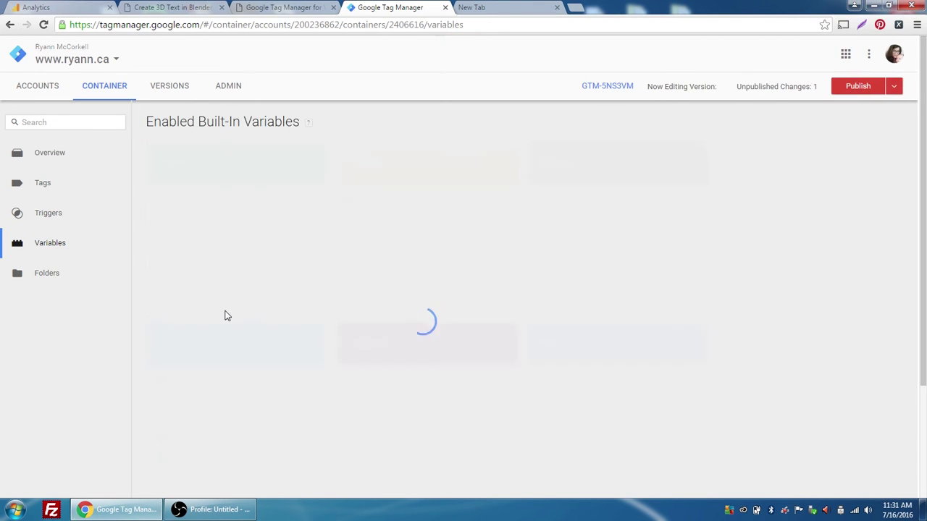
pyautogui.scroll(-2, 224, 314)
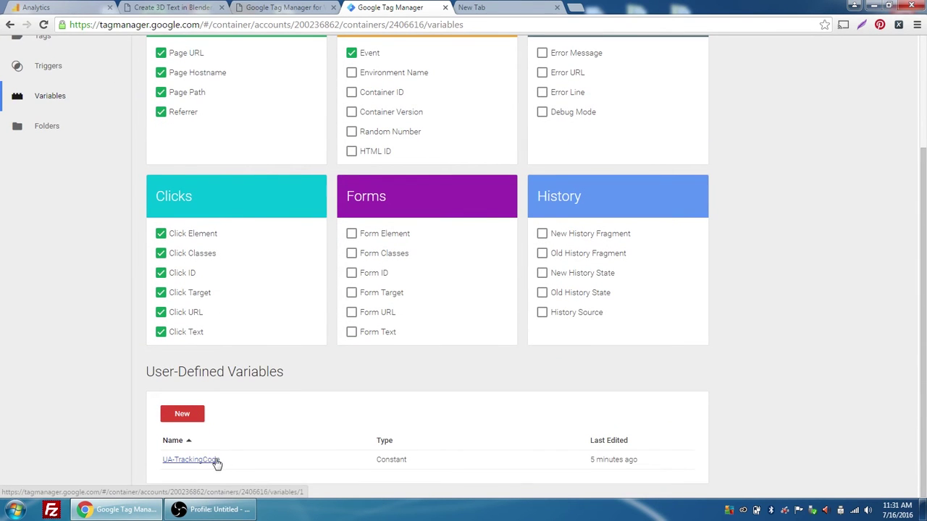
pyautogui.scroll(2, 216, 433)
pyautogui.scroll(1, 216, 433)
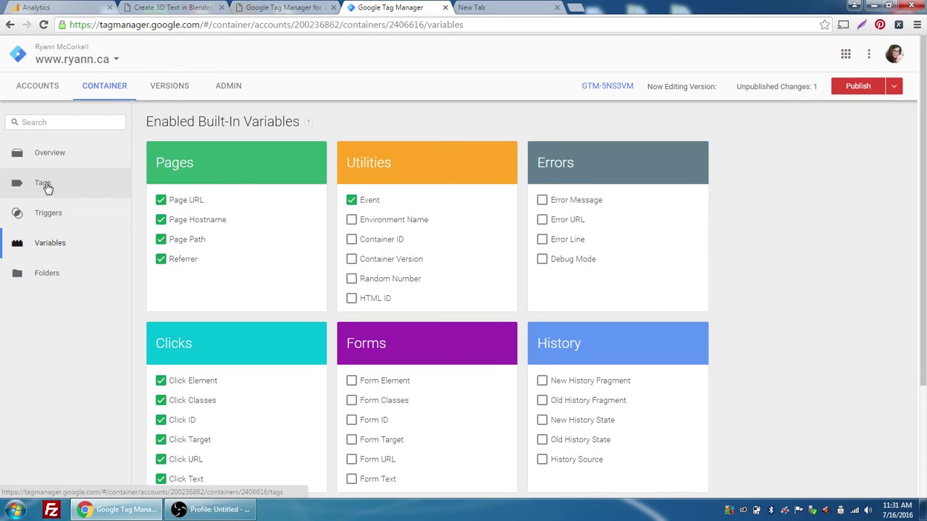
# Start a new tag named "UA-PDFDownload" with Google Analytics as the product and Universal Analytics as the tag type.
pyautogui.click(45, 185)
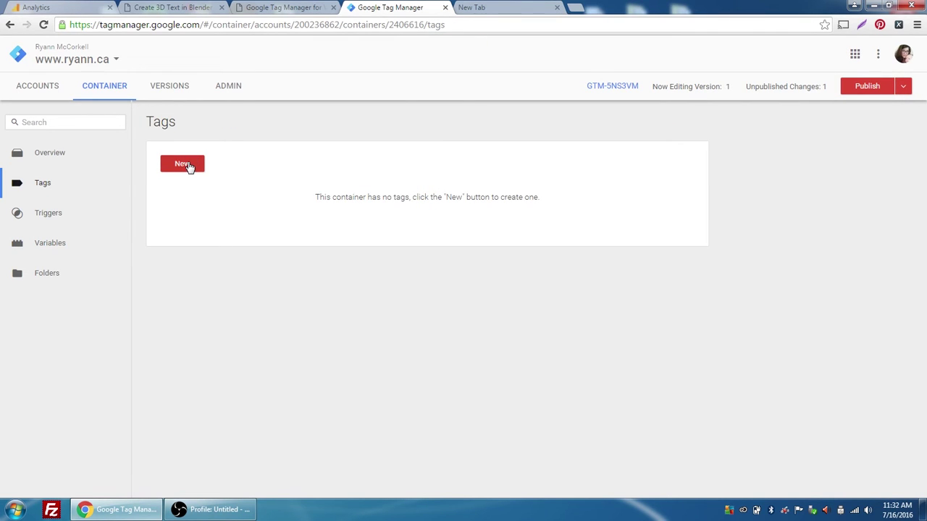
pyautogui.click(185, 165)
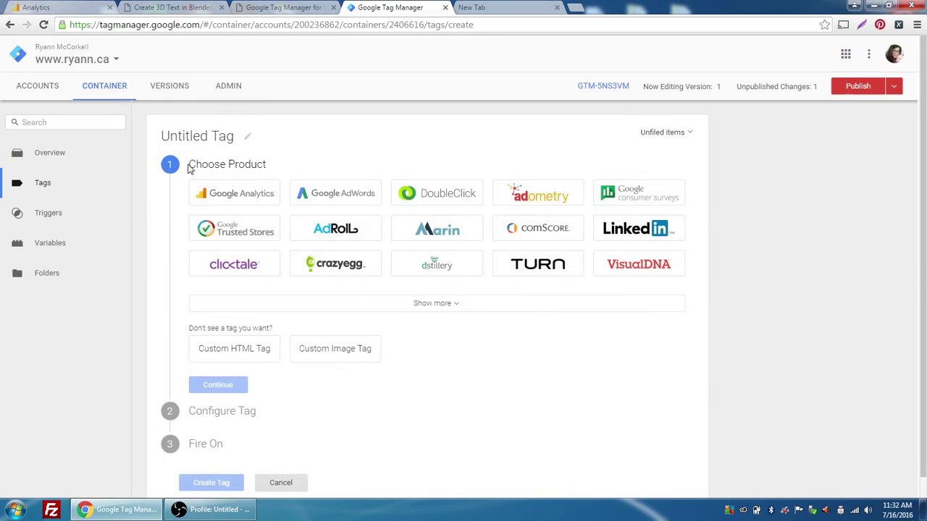
pyautogui.click(220, 139)
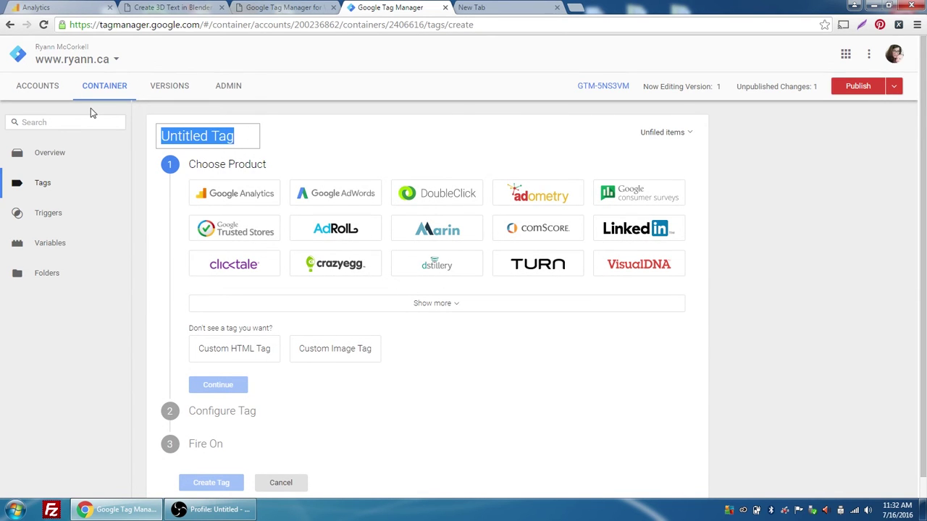
pyautogui.write('UA-P')
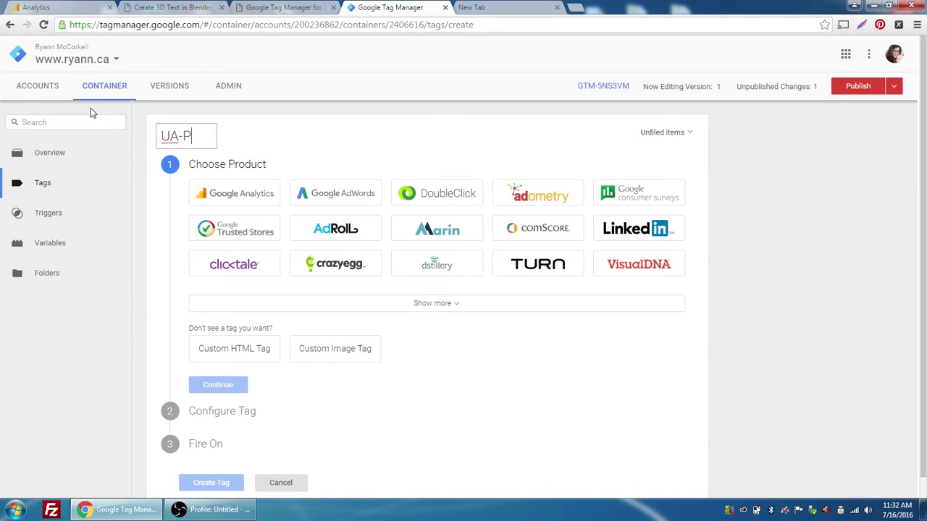
pyautogui.write('DFdownl')
pyautogui.press('BackSpace')
pyautogui.press('BackSpace')
pyautogui.press('BackSpace')
pyautogui.press('BackSpace')
pyautogui.press('BackSpace')
pyautogui.write('o')
pyautogui.press('BackSpace')
pyautogui.write('ownlo')
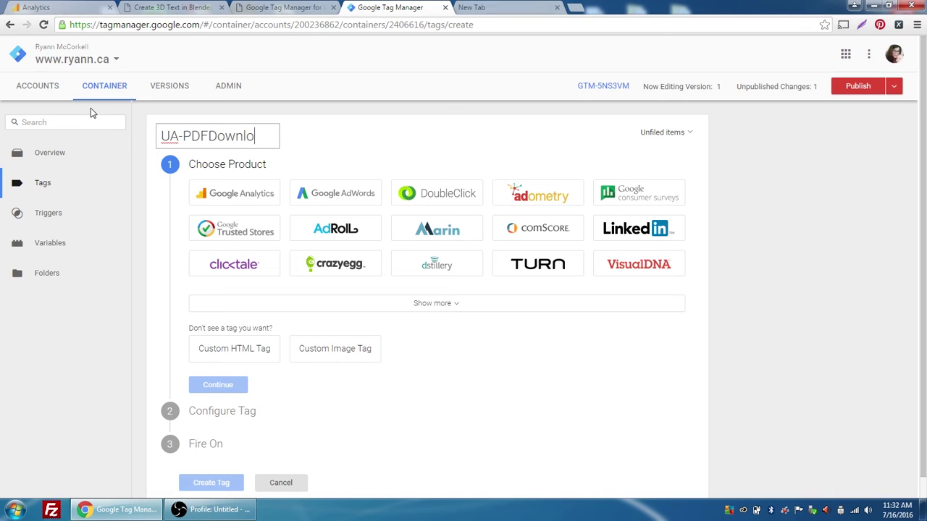
pyautogui.write('ad')
pyautogui.click(243, 196)
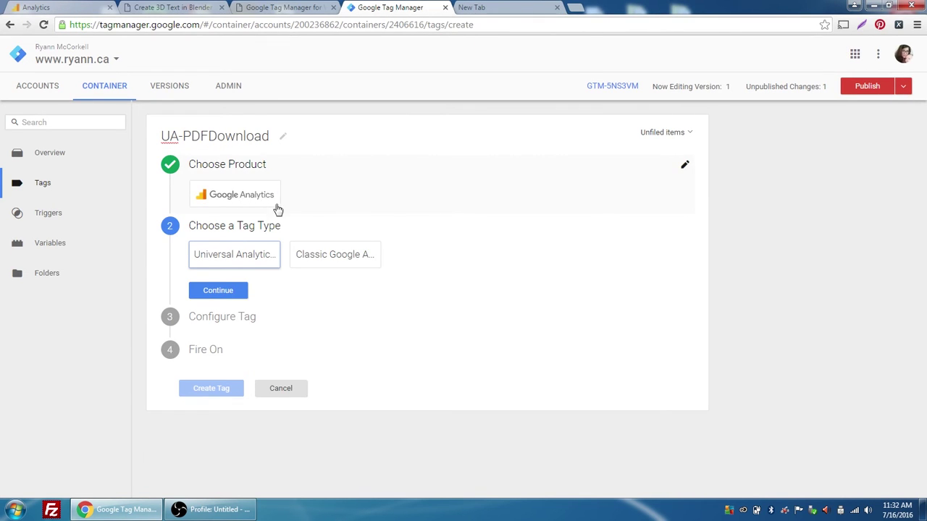
pyautogui.click(246, 258)
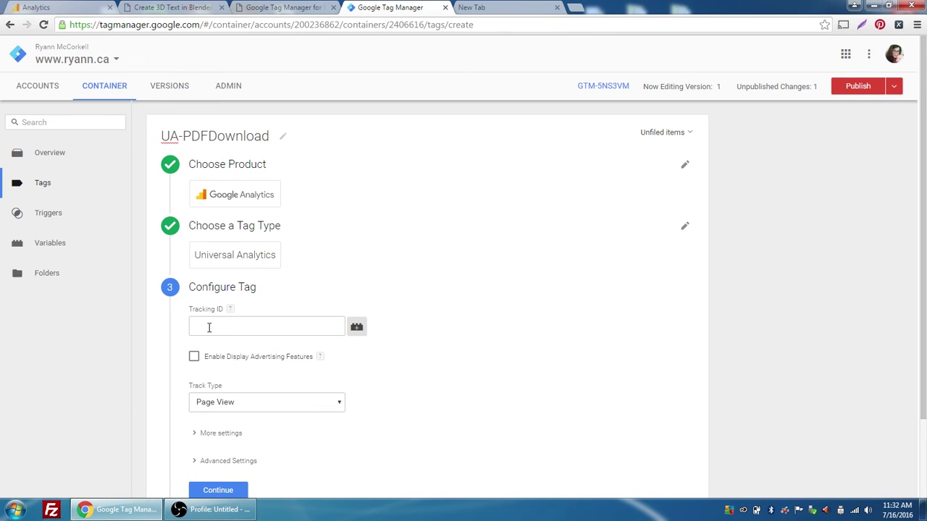
# Set the tag's Tracking ID to the UA-TrackingCode variable.
pyautogui.click(356, 328)
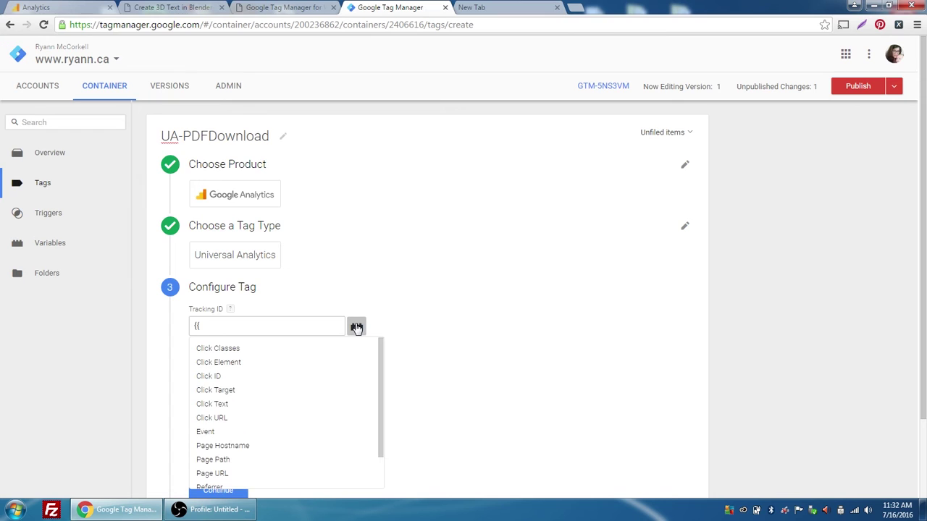
pyautogui.scroll(-1, 267, 369)
pyautogui.scroll(1, 267, 369)
pyautogui.scroll(-2, 351, 428)
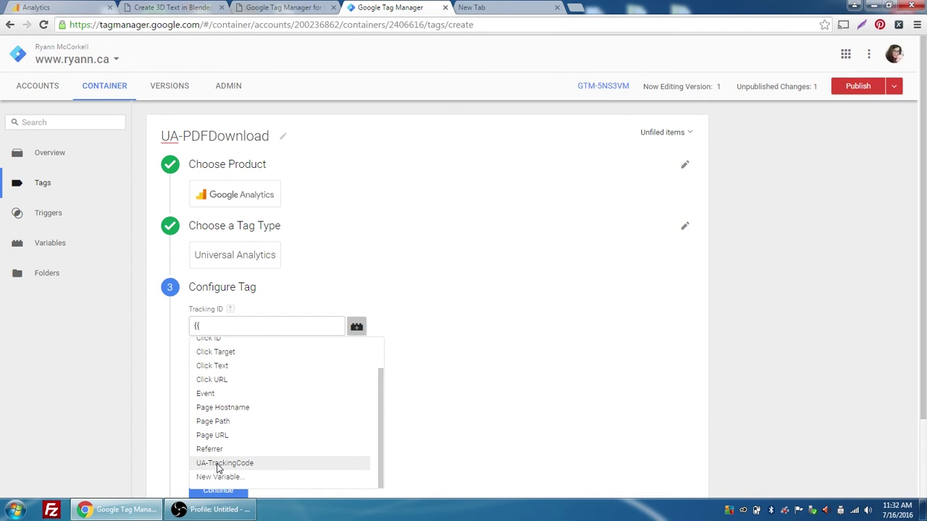
pyautogui.click(217, 467)
pyautogui.scroll(-1, 217, 391)
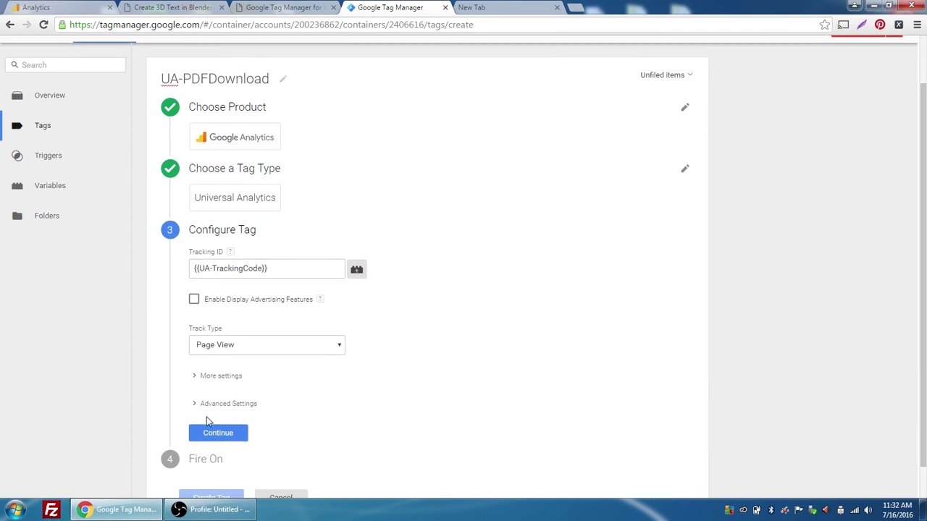
# Set the tag's track type to Event, with category "Click" and action "Download Click".
pyautogui.click(221, 345)
pyautogui.click(238, 370)
pyautogui.scroll(-1, 401, 354)
pyautogui.scroll(-2, 399, 354)
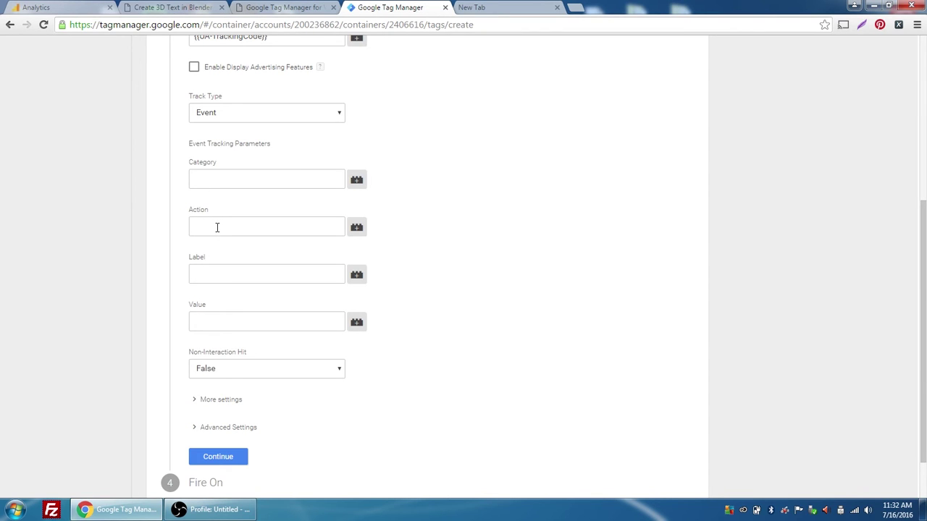
pyautogui.click(212, 179)
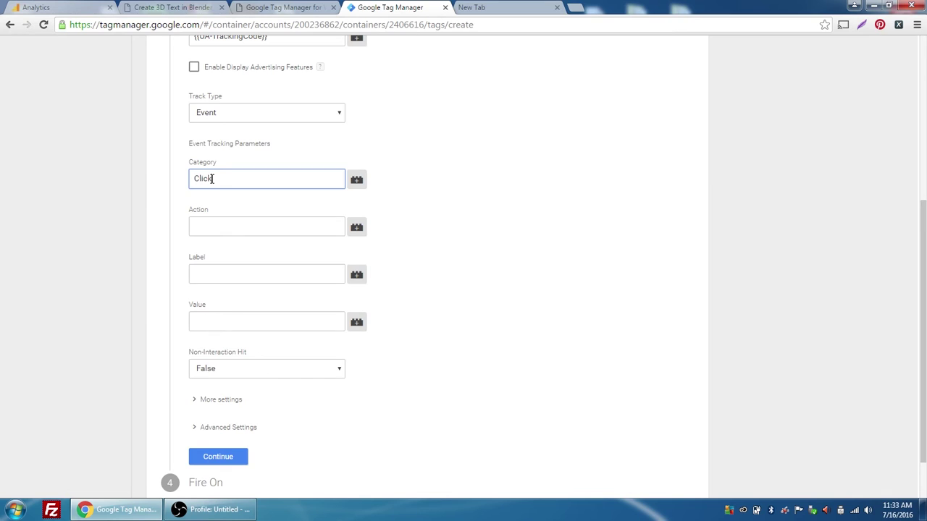
pyautogui.press('Tab')
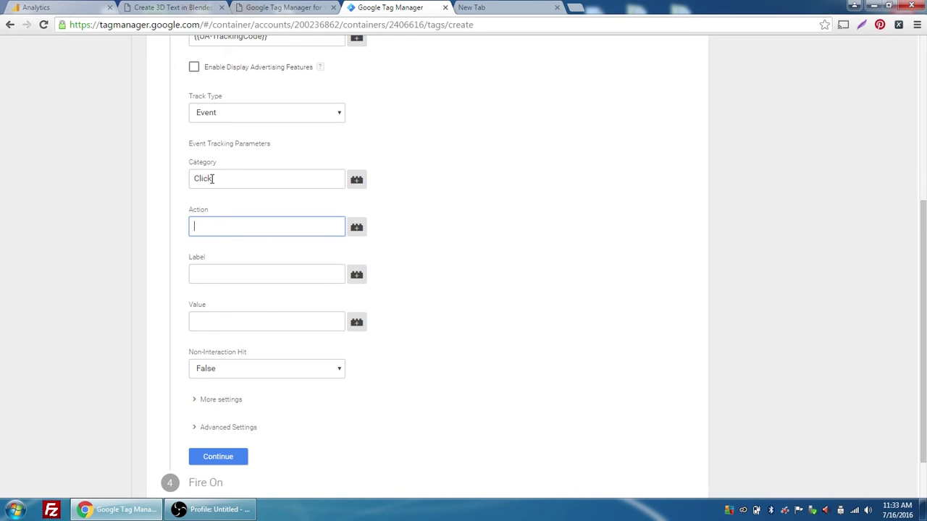
pyautogui.write('Download Click')
pyautogui.press('Tab')
pyautogui.press('Tab')
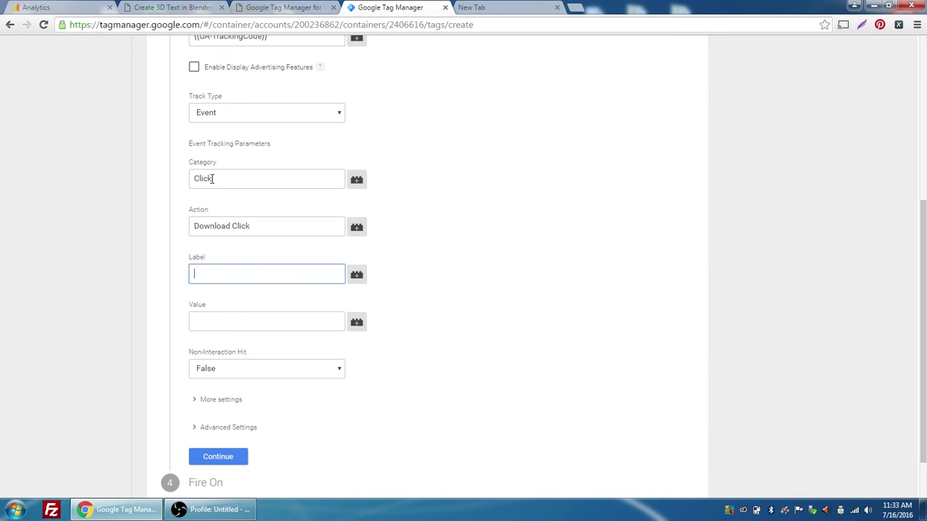
# Look at the PDF link in the ryann.ca Blender post, and set the event's label in Google Tag Manager to the Click Text variable.
pyautogui.click(189, 8)
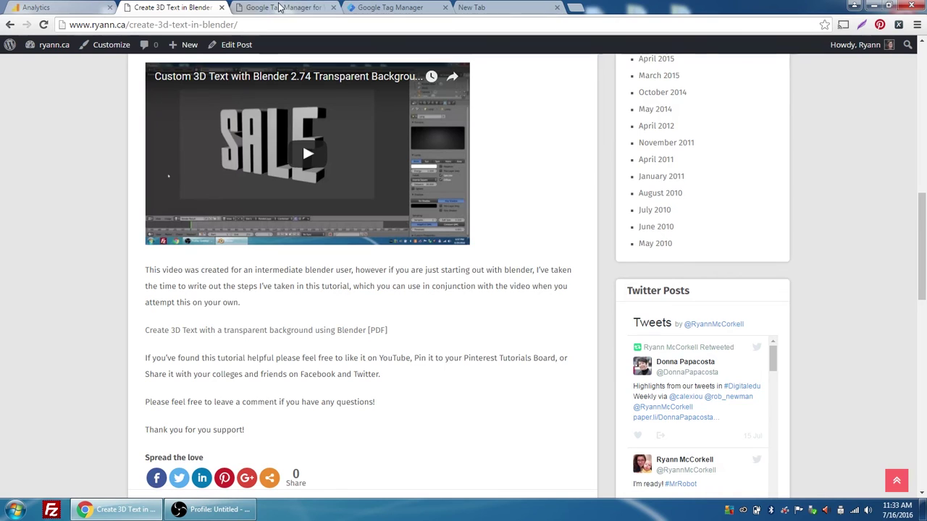
pyautogui.click(387, 8)
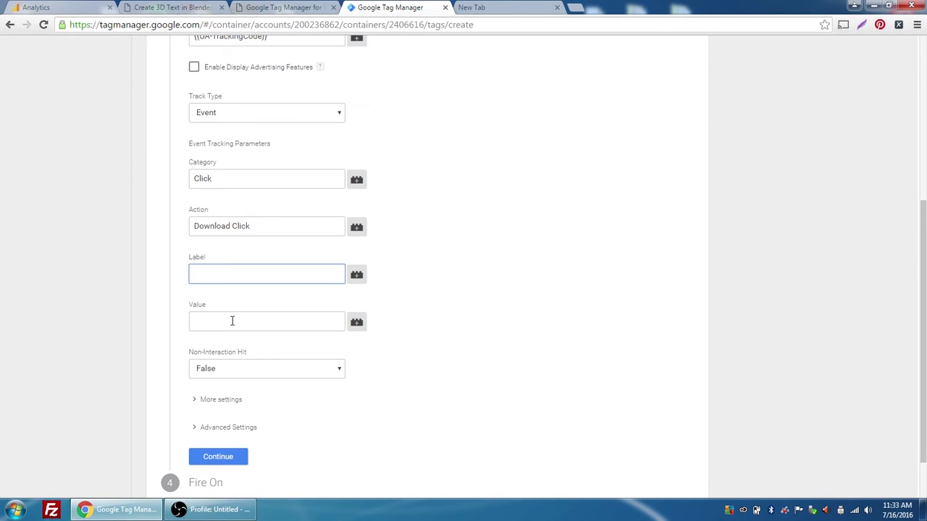
pyautogui.click(355, 274)
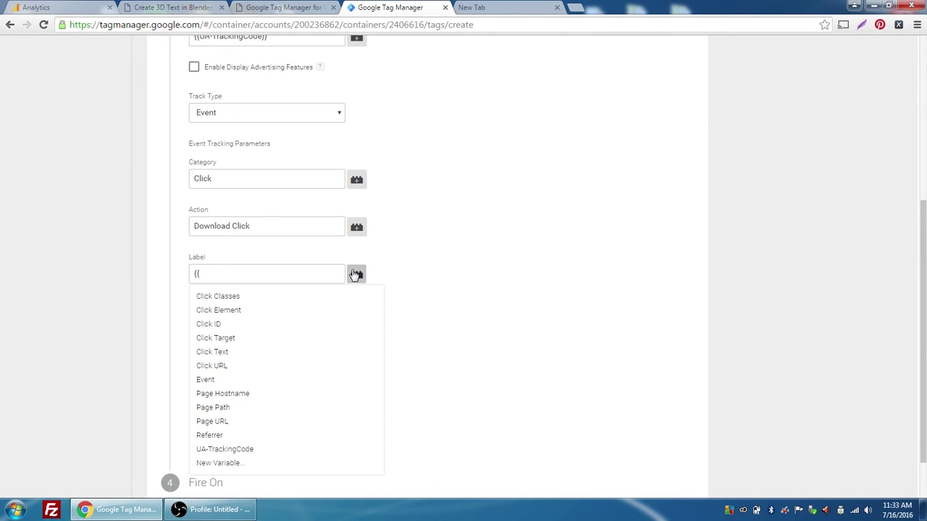
pyautogui.click(219, 354)
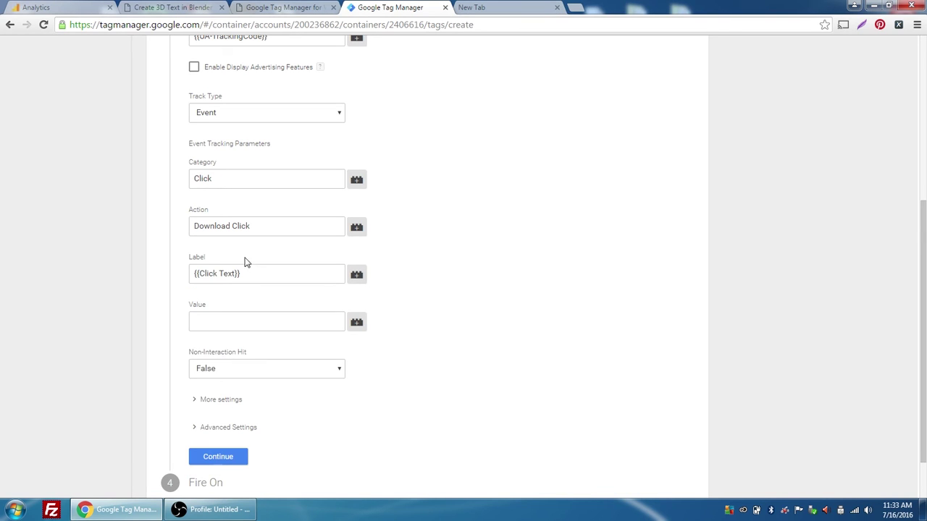
pyautogui.scroll(-1, 504, 352)
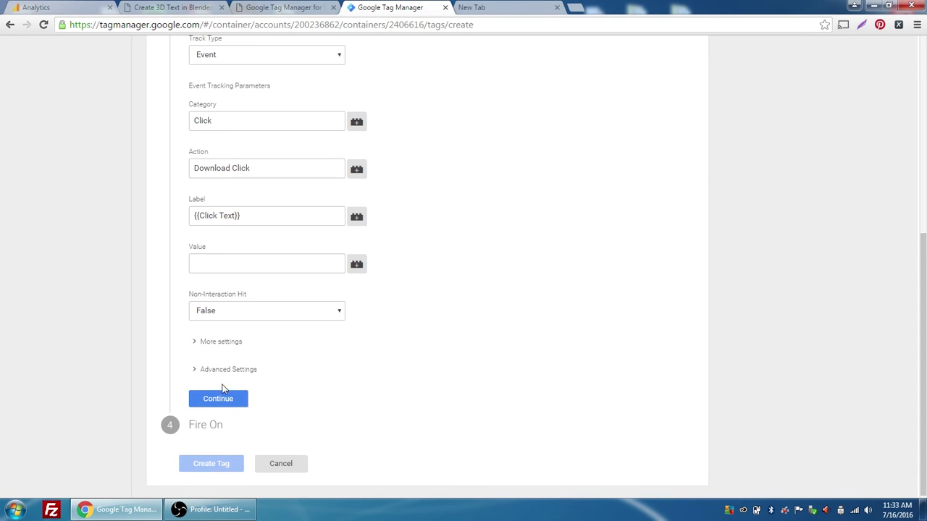
# Complete the tag configuration and add a new Click trigger that targets All Elements and fires on Some Clicks.
pyautogui.click(221, 401)
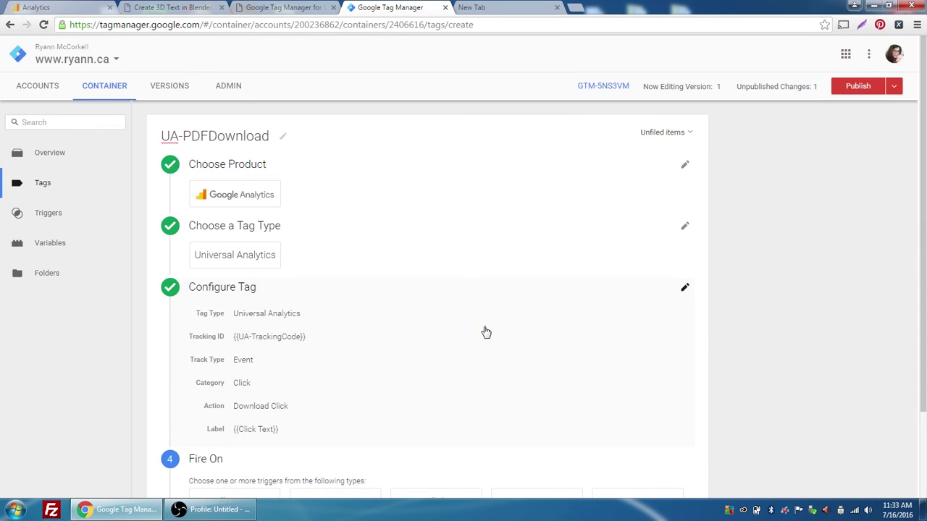
pyautogui.scroll(-1, 247, 318)
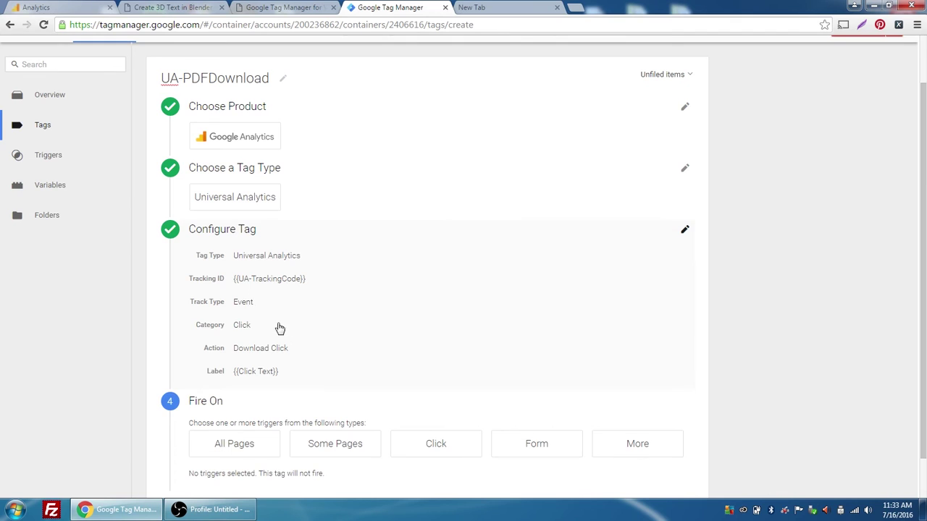
pyautogui.scroll(-1, 353, 381)
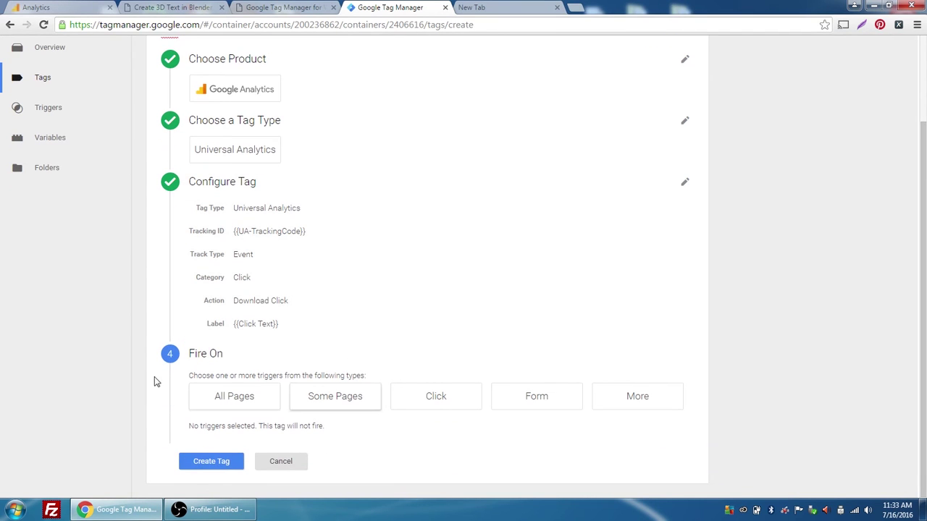
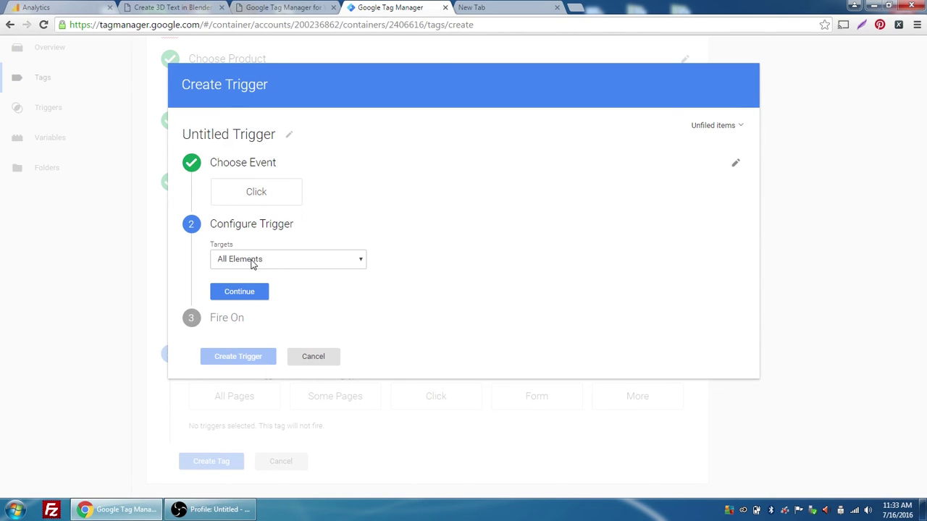
pyautogui.click(246, 292)
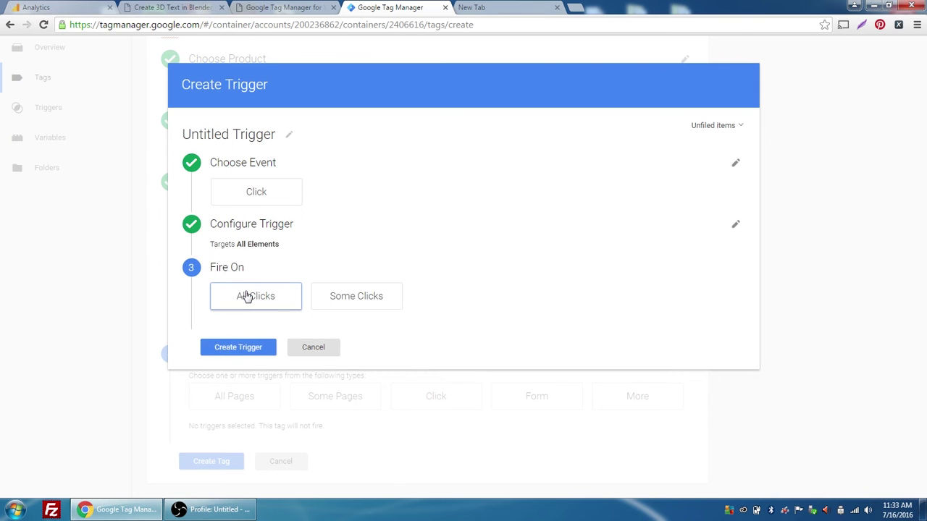
pyautogui.click(375, 298)
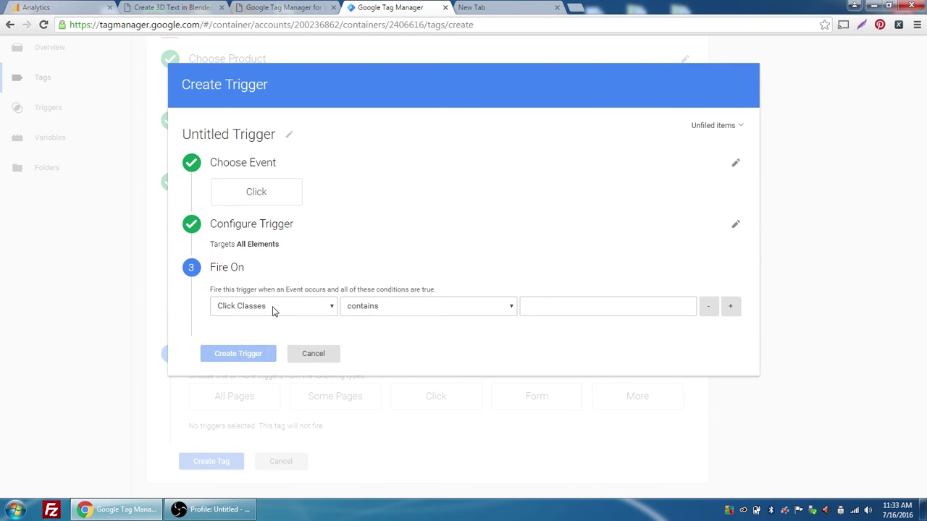
# Set the trigger's firing condition to Click URL ends with "pdf".
pyautogui.click(273, 307)
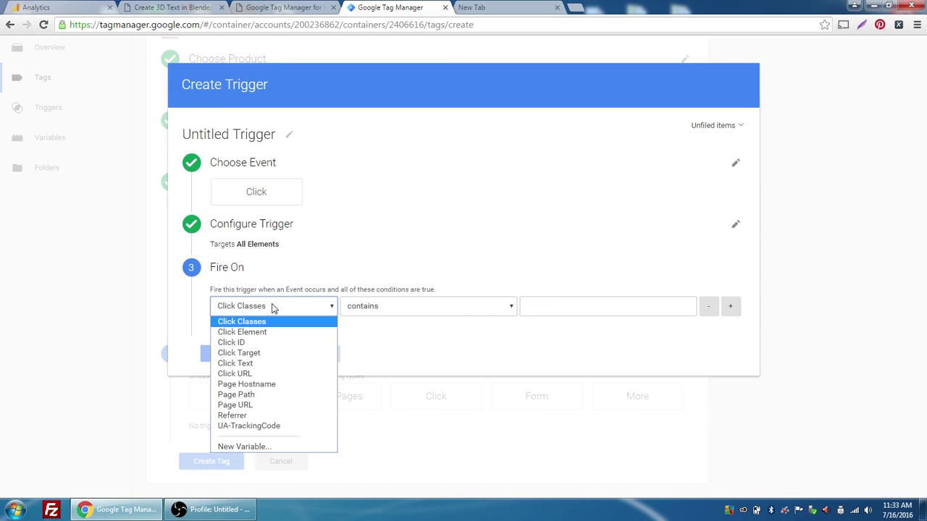
pyautogui.click(246, 373)
pyautogui.click(389, 306)
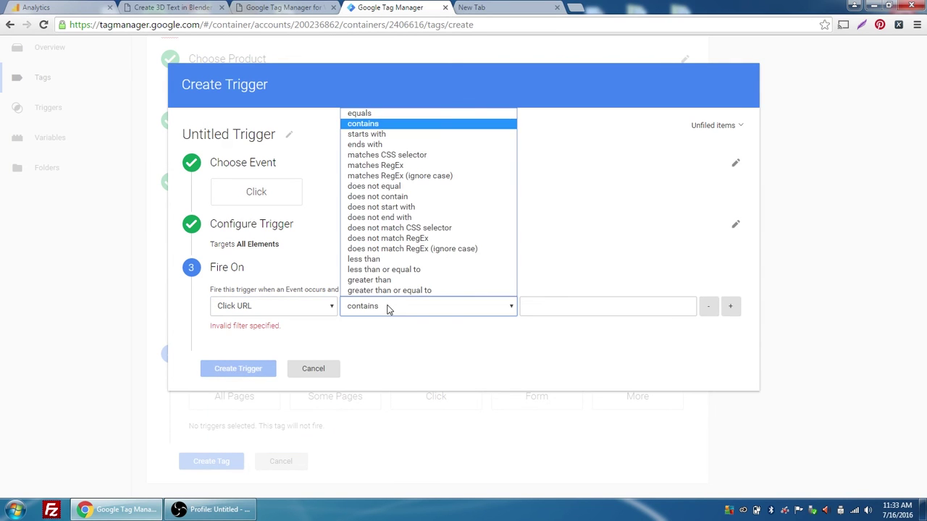
pyautogui.click(391, 146)
pyautogui.click(598, 306)
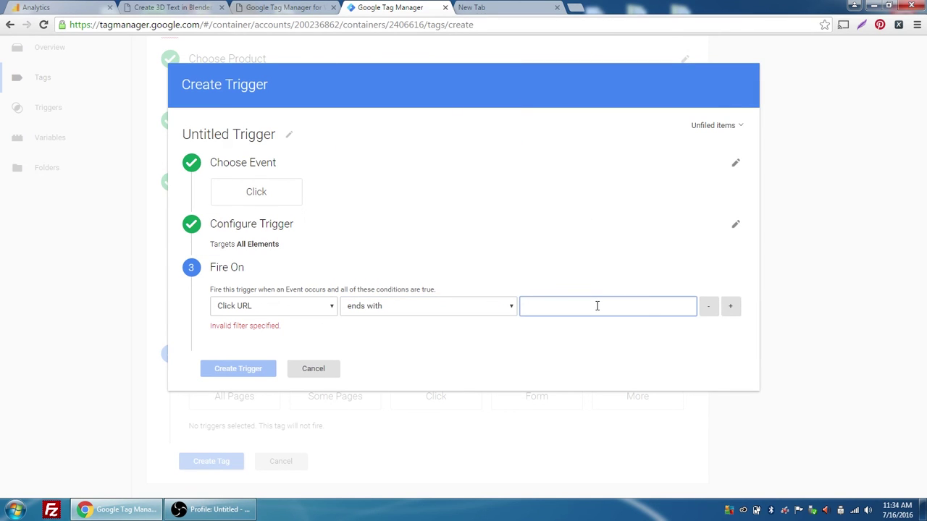
pyautogui.write('pdf')
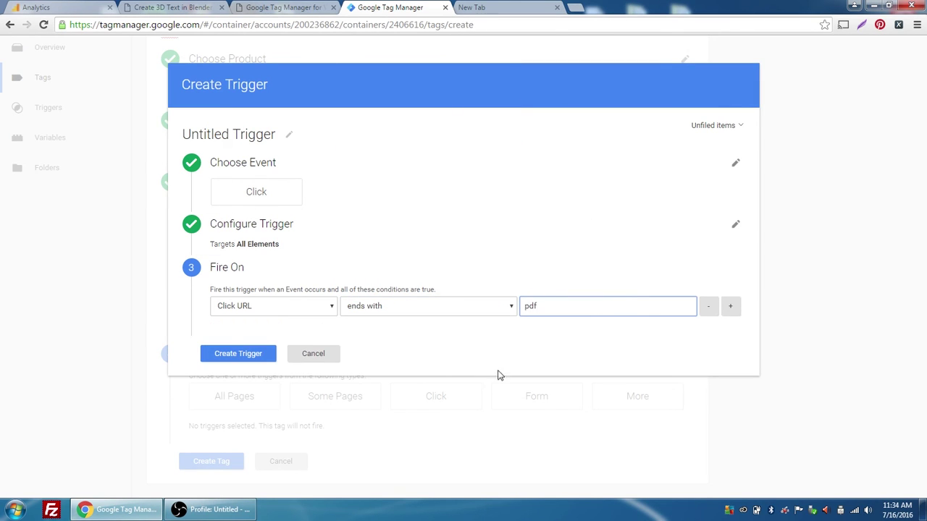
# Inspect the PDF link's URL in the ryann.ca Blender post's code, and return to the trigger in Google Tag Manager.
pyautogui.click(161, 8)
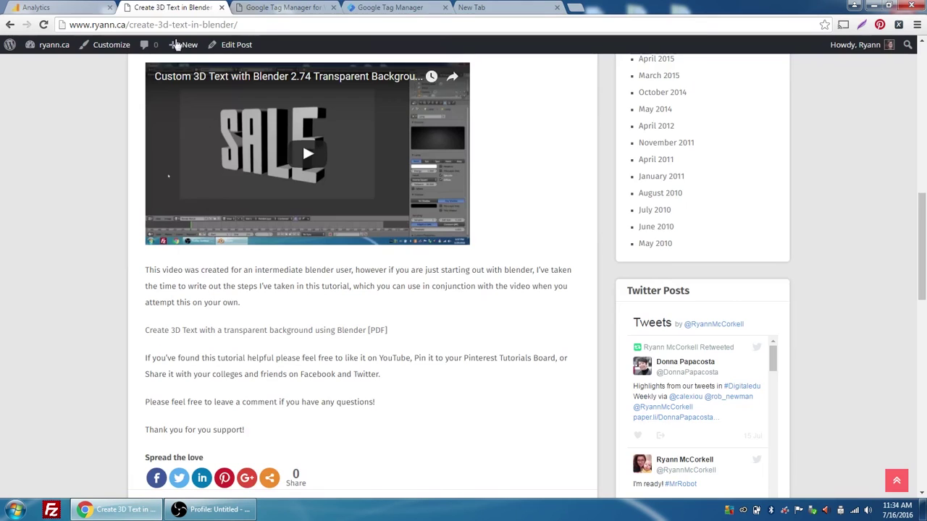
pyautogui.rightClick(291, 330)
pyautogui.press('Escape')
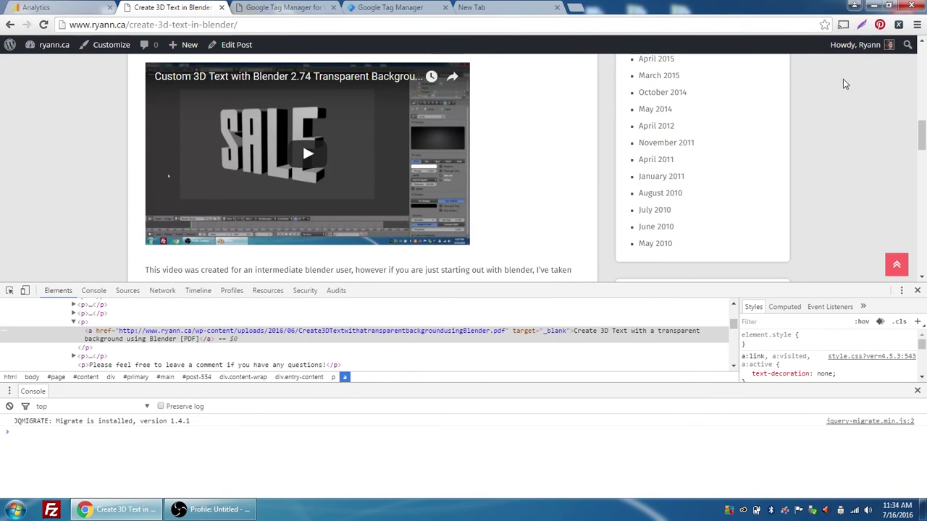
pyautogui.click(917, 290)
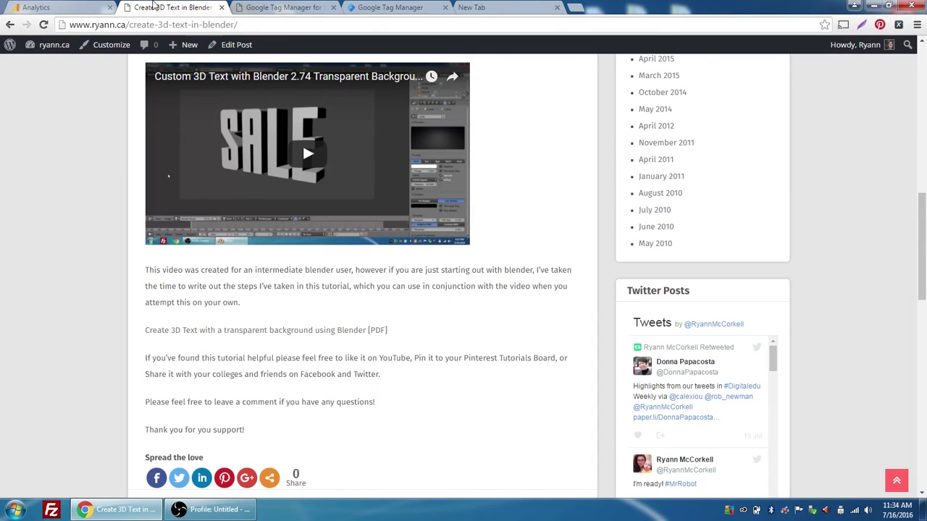
pyautogui.click(392, 14)
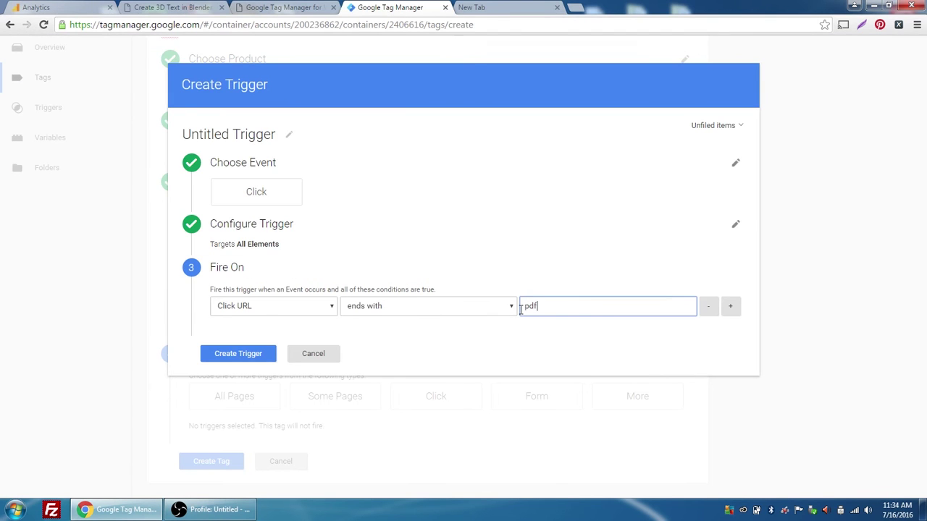
# Name the trigger "UA-ClickPDF" and create it.
pyautogui.click(250, 135)
pyautogui.moveTo(276, 135); pyautogui.dragTo(22, 116)
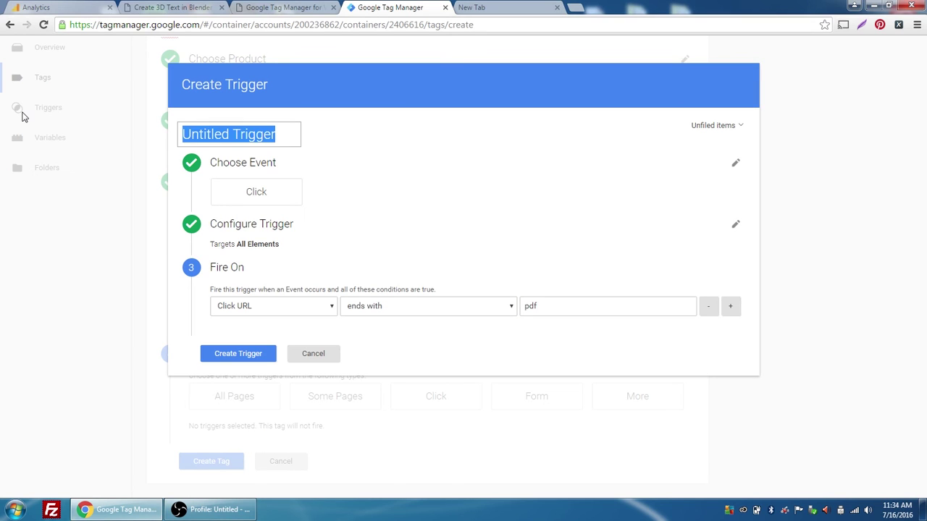
pyautogui.write('UA-')
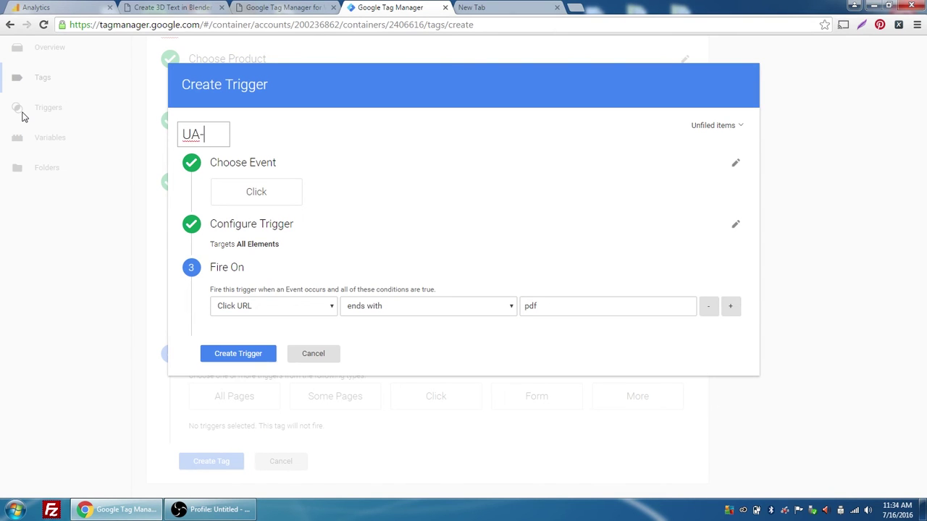
pyautogui.write('ClickPDF')
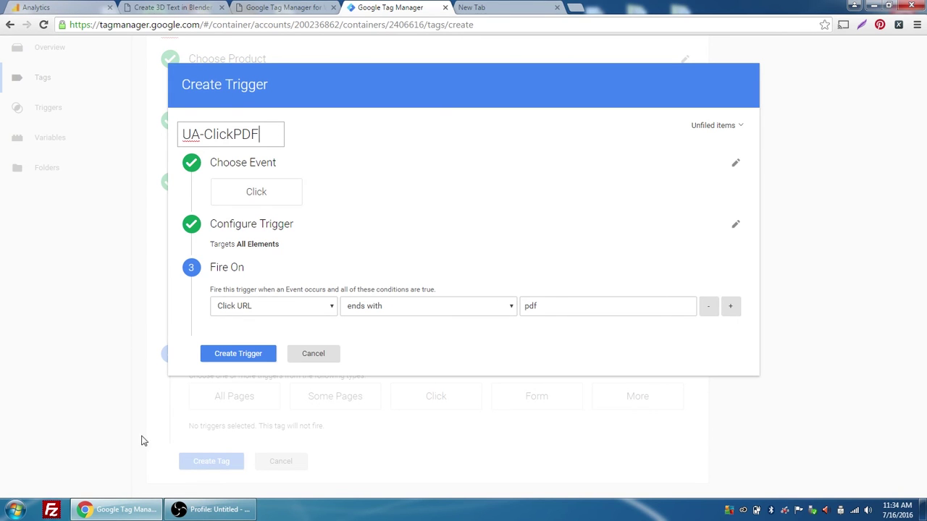
pyautogui.click(234, 354)
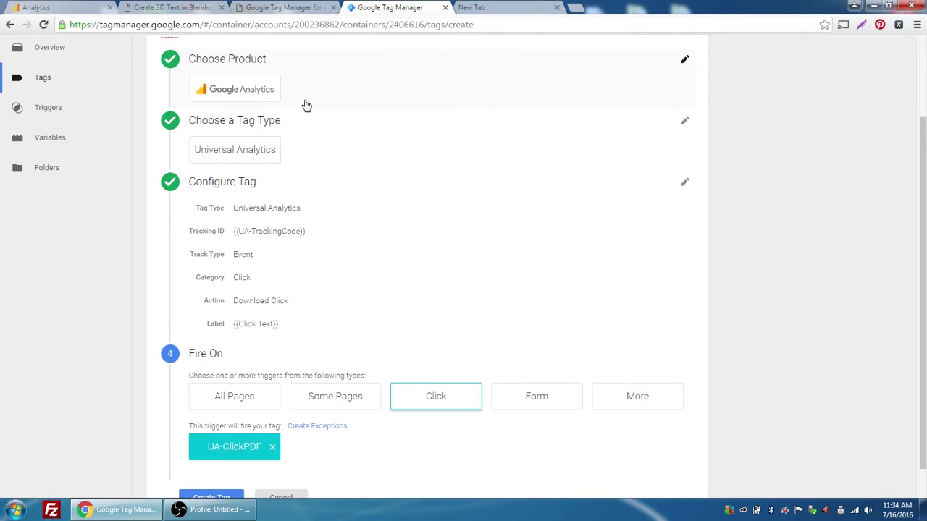
# Review the UA-PDFDownload tag's settings and create the tag.
pyautogui.scroll(3, 217, 108)
pyautogui.scroll(-2, 340, 319)
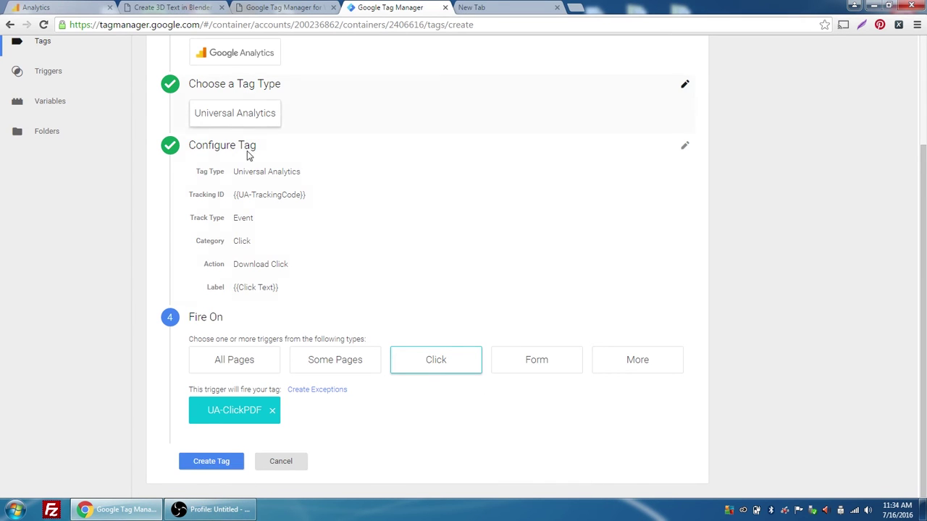
pyautogui.click(219, 462)
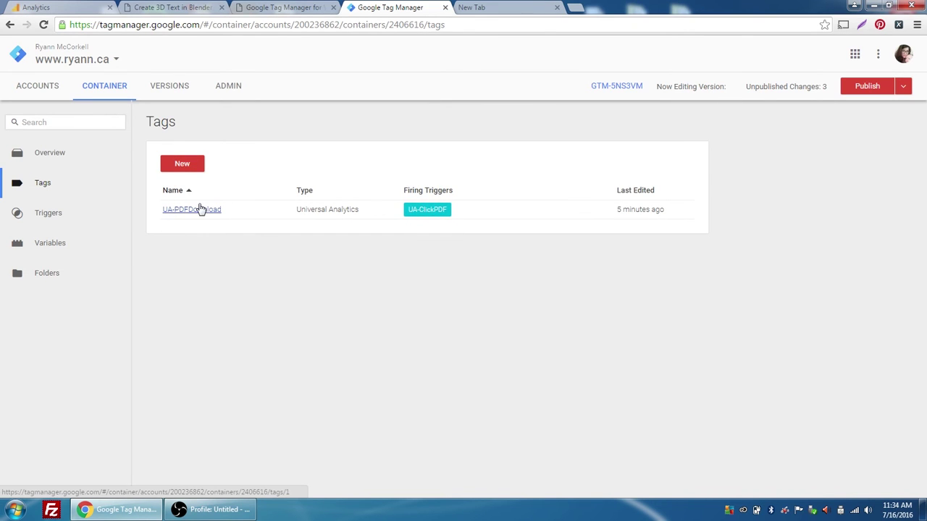
# Review the container's triggers and its built-in and user-defined variables.
pyautogui.click(49, 216)
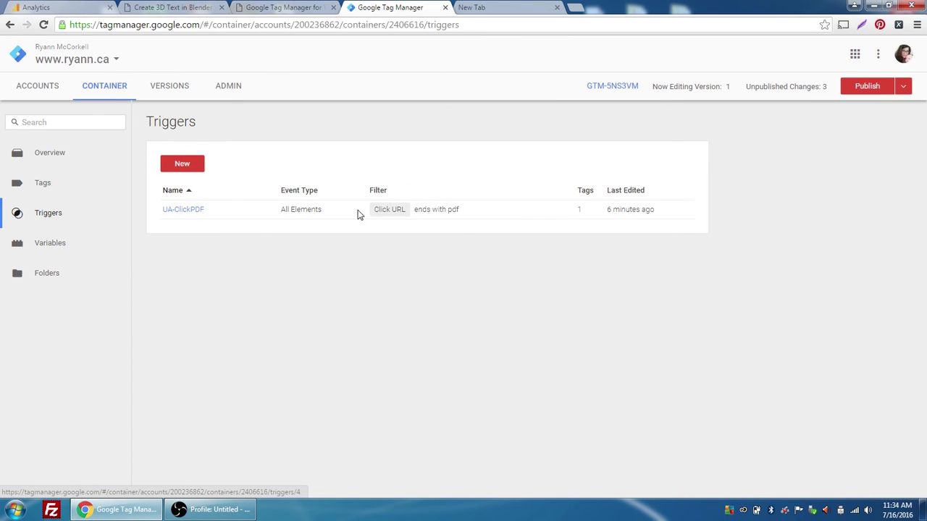
pyautogui.click(73, 243)
pyautogui.scroll(-2, 185, 268)
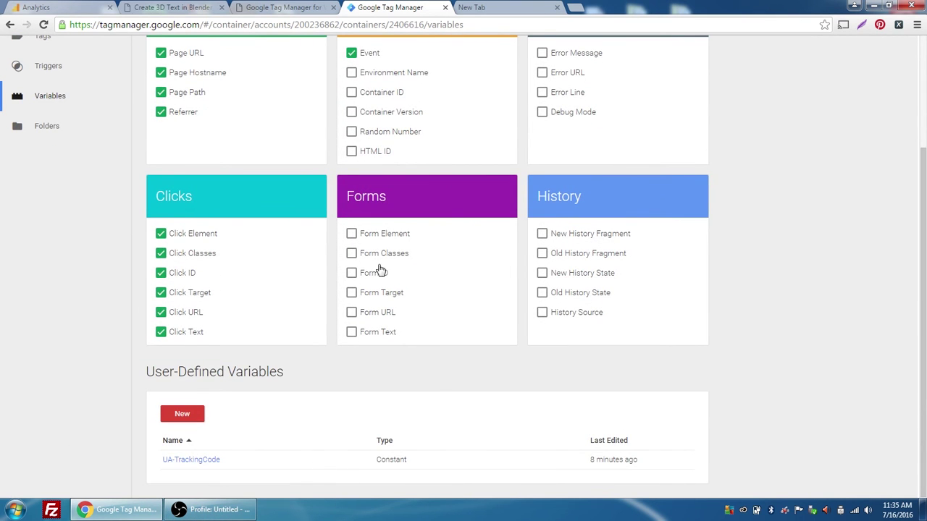
pyautogui.scroll(3, 258, 217)
# Start Preview and Debug mode for the container from its overview.
pyautogui.click(52, 156)
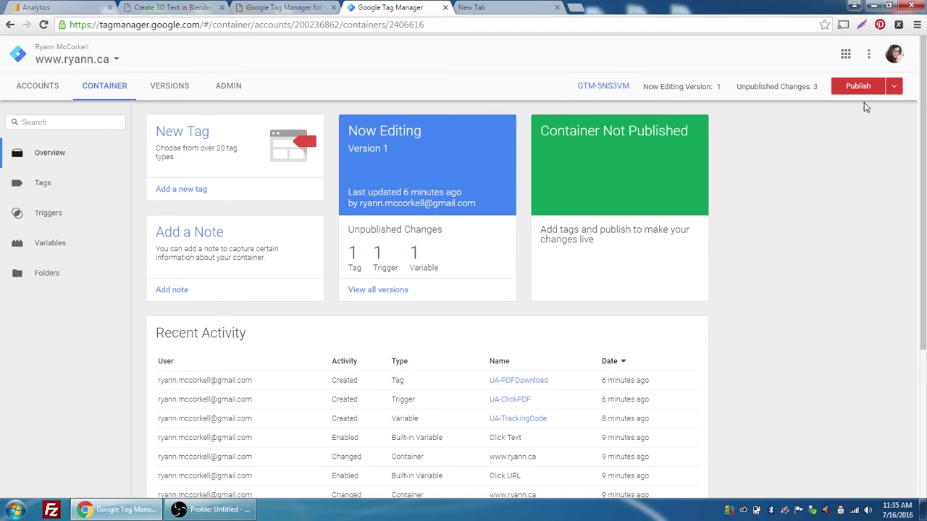
pyautogui.click(894, 87)
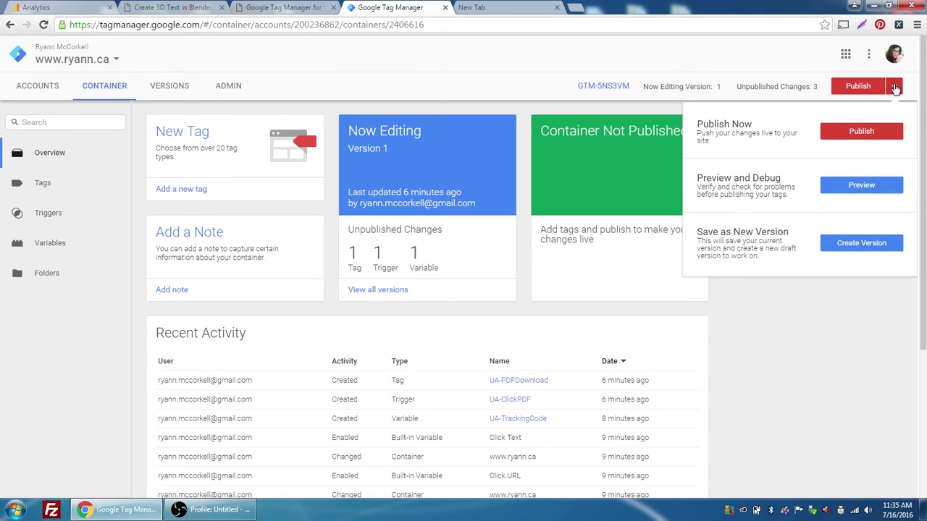
pyautogui.click(862, 186)
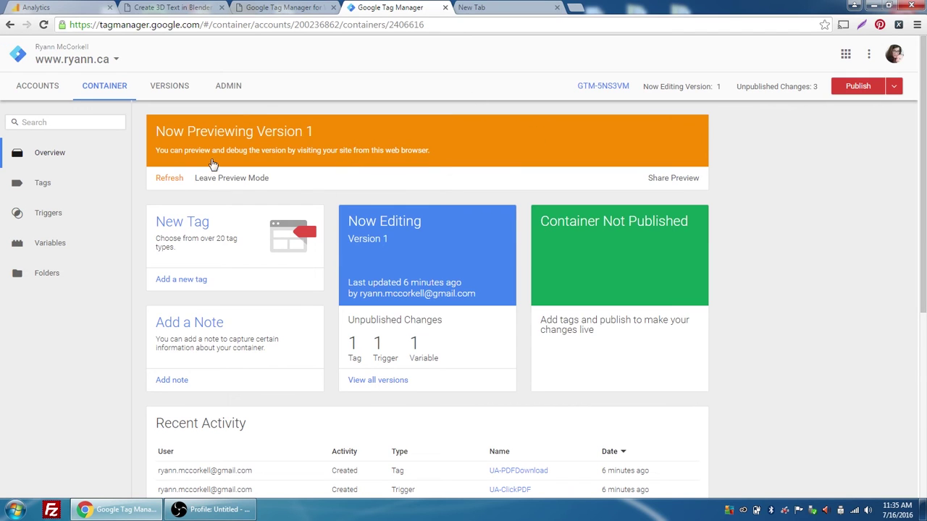
# Reload the ryann.ca Blender post and examine the fired and not-fired tags in the Tag Manager debug summary.
pyautogui.click(165, 8)
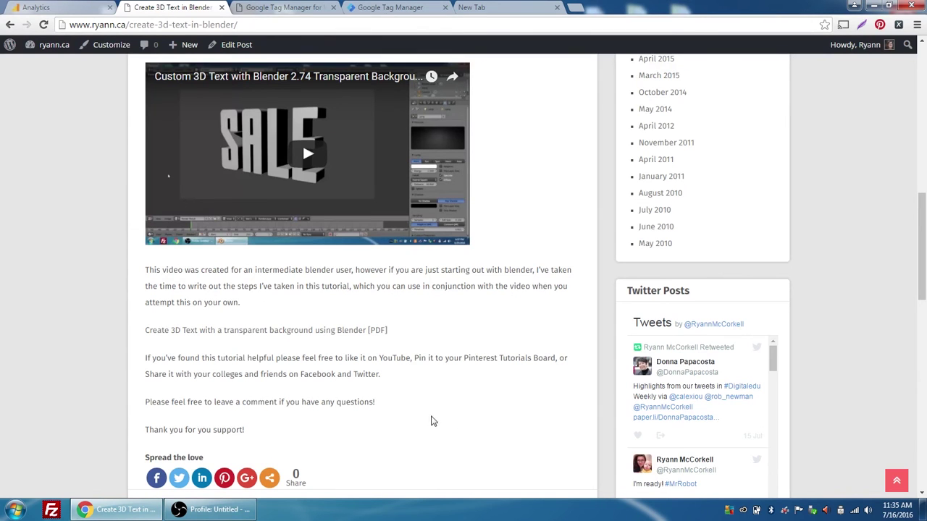
pyautogui.click(233, 27)
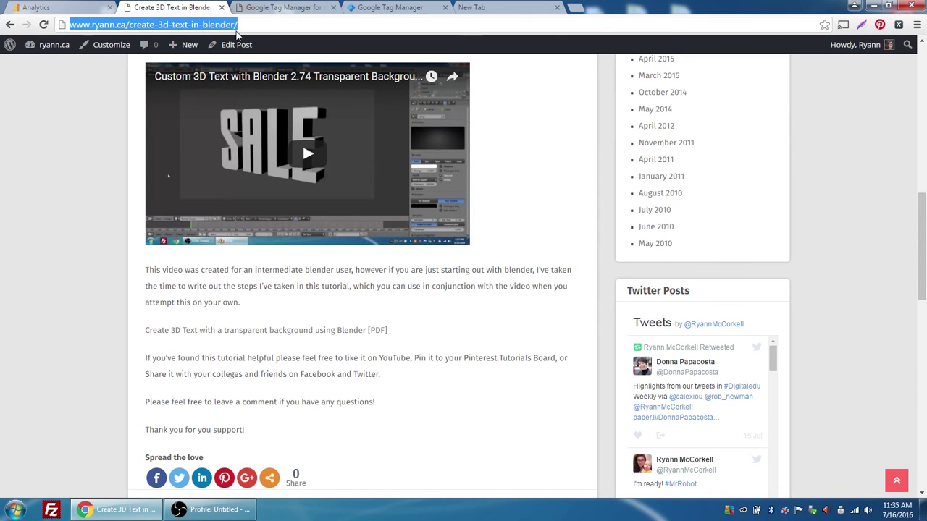
pyautogui.press('Return')
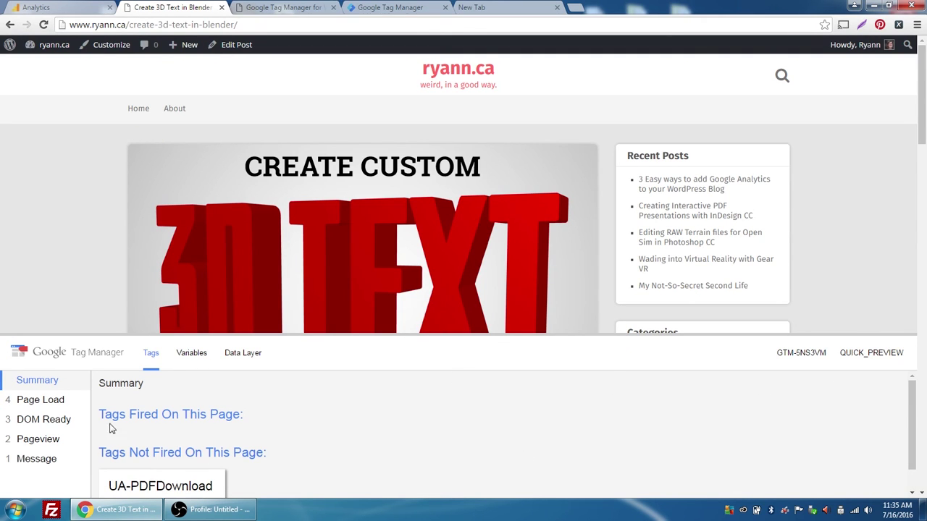
pyautogui.scroll(-1, 584, 453)
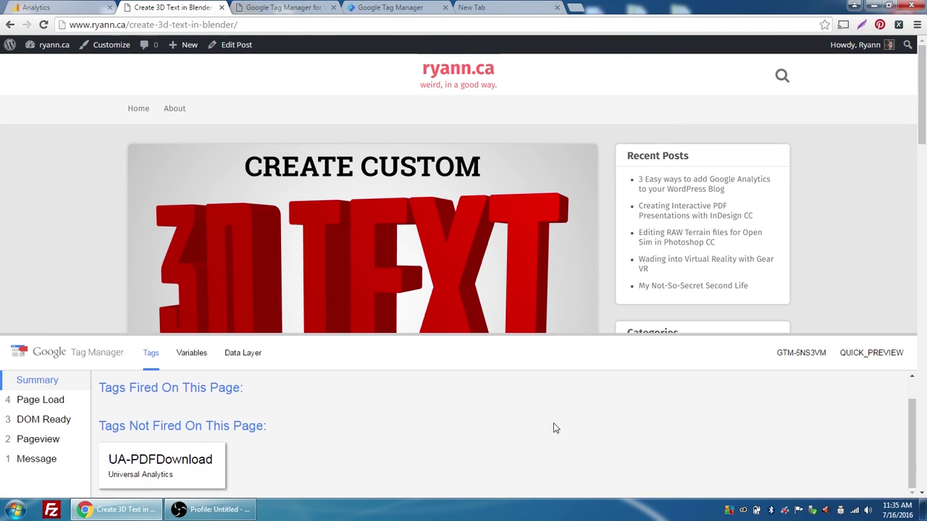
pyautogui.scroll(1, 112, 417)
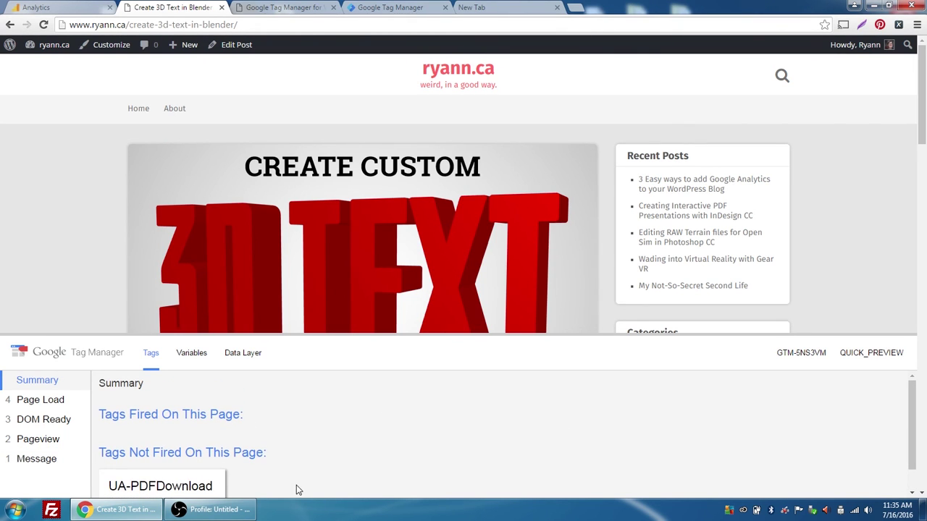
pyautogui.scroll(-1, 296, 490)
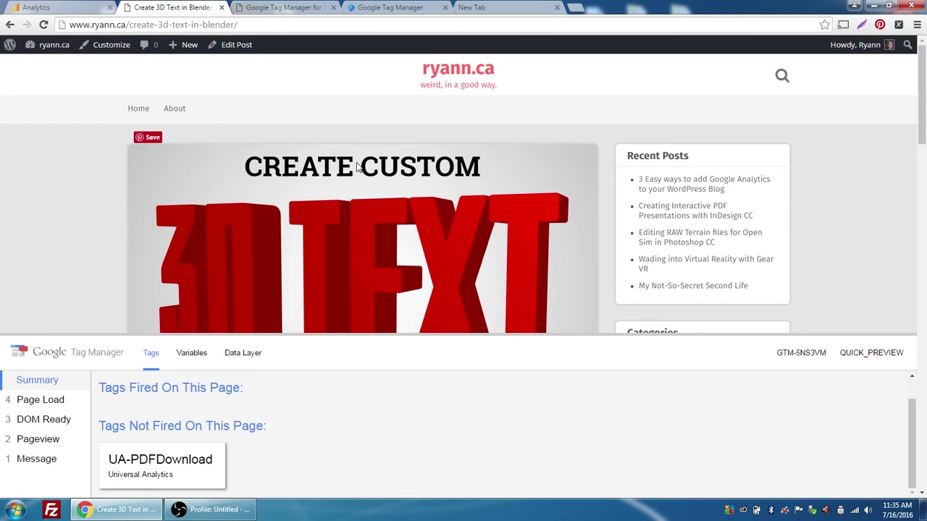
# Test the tag by opening the post's tutorial PDF link, and return to the post to check the debug summary.
pyautogui.scroll(-5, 305, 224)
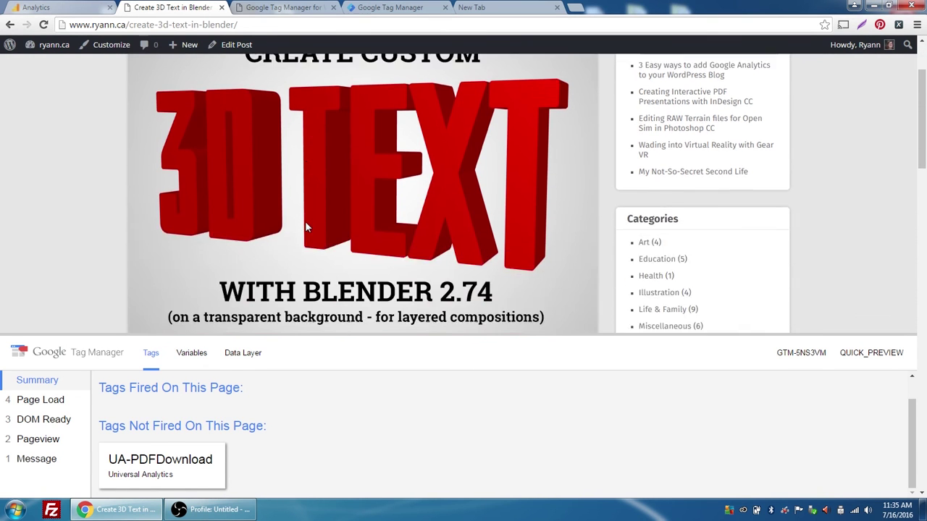
pyautogui.scroll(-7, 307, 223)
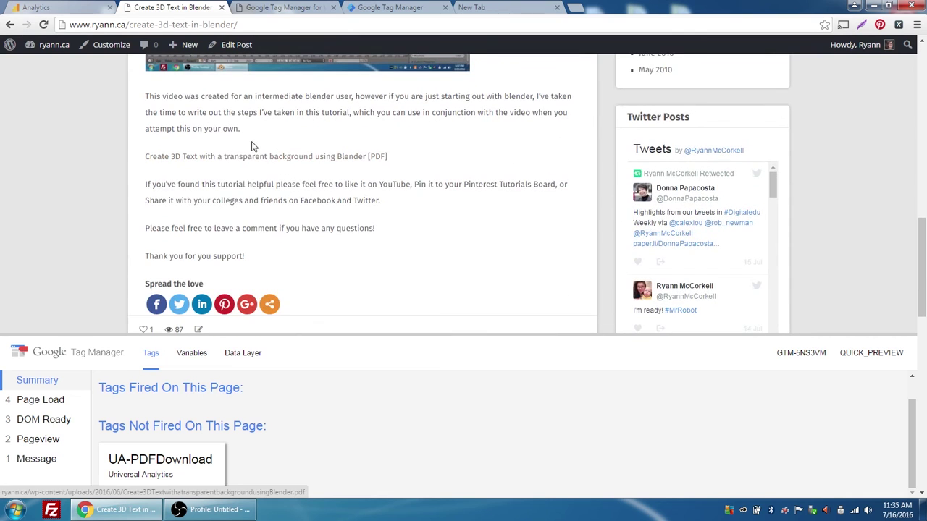
pyautogui.click(214, 158)
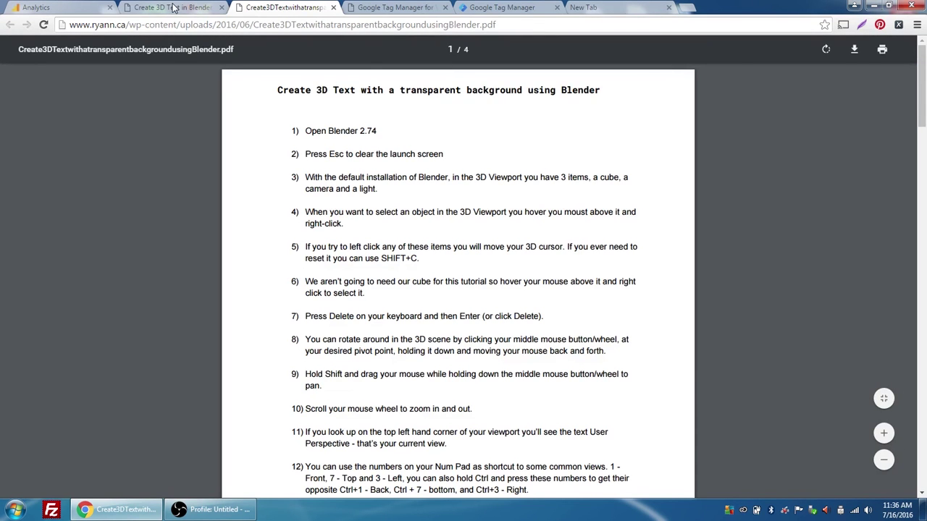
pyautogui.click(174, 7)
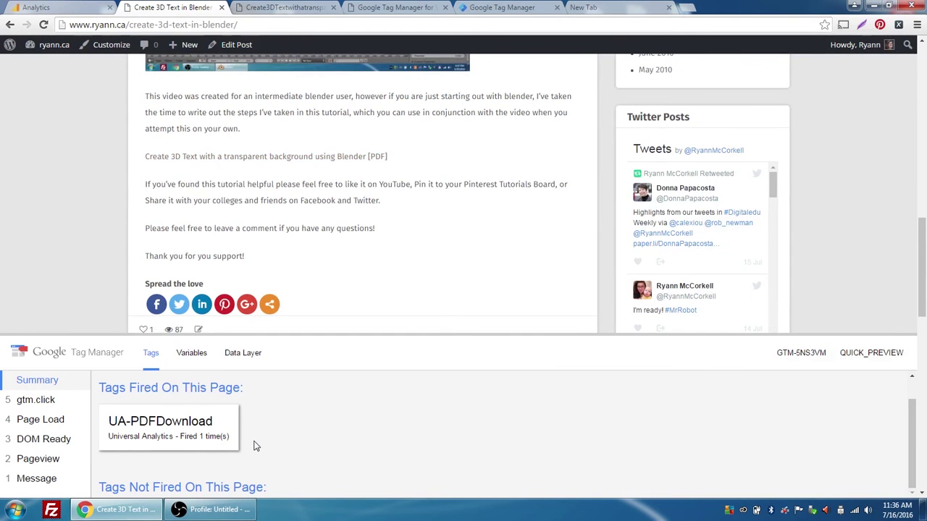
pyautogui.scroll(-1, 253, 446)
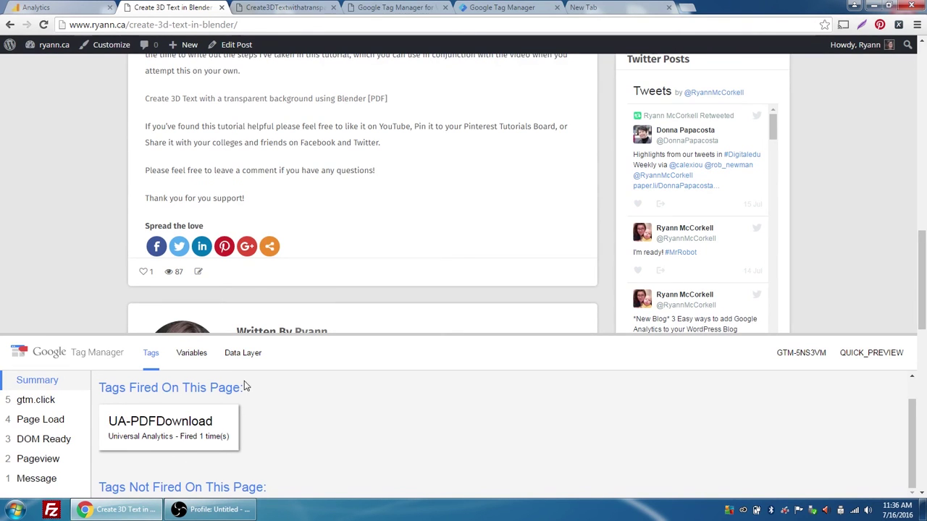
pyautogui.scroll(-1, 254, 480)
pyautogui.scroll(-1, 252, 480)
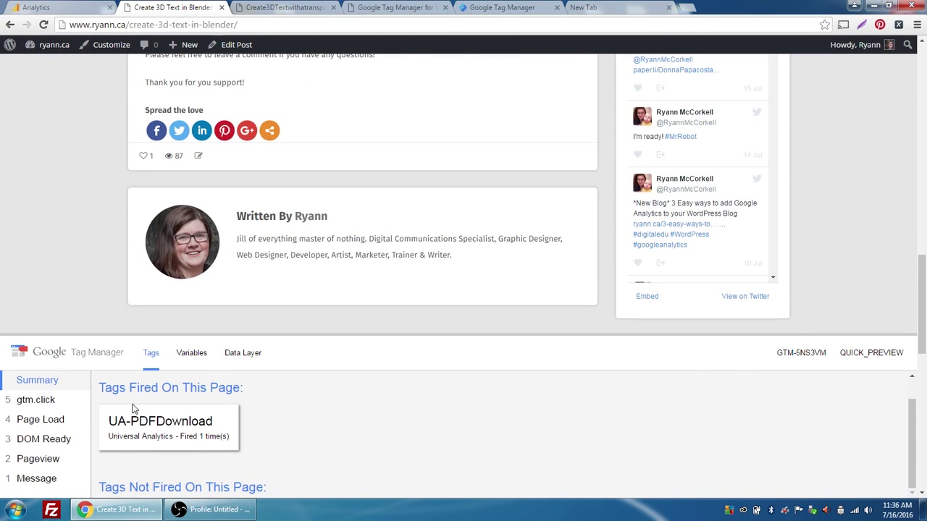
# Switch to Google Analytics and check the Real-Time Events report, drilling into the Click event category to examine its action and label.
pyautogui.click(61, 8)
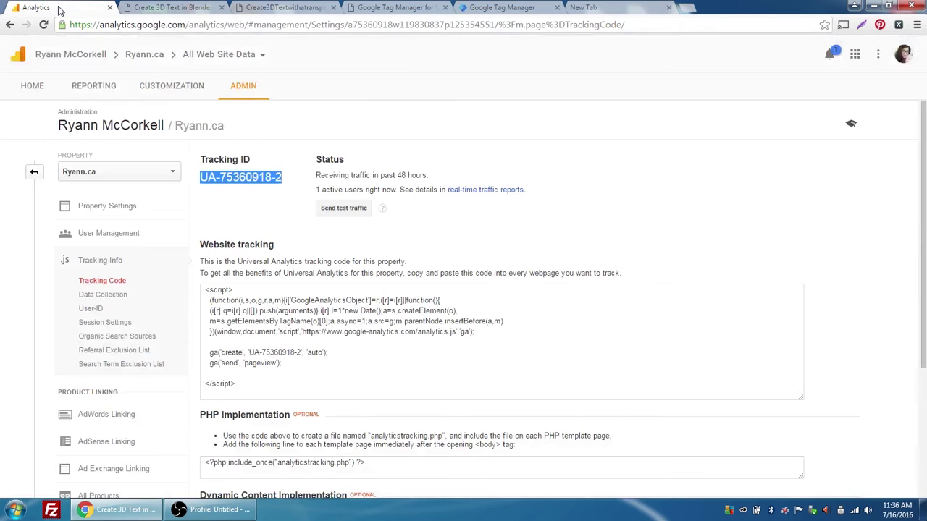
pyautogui.click(87, 86)
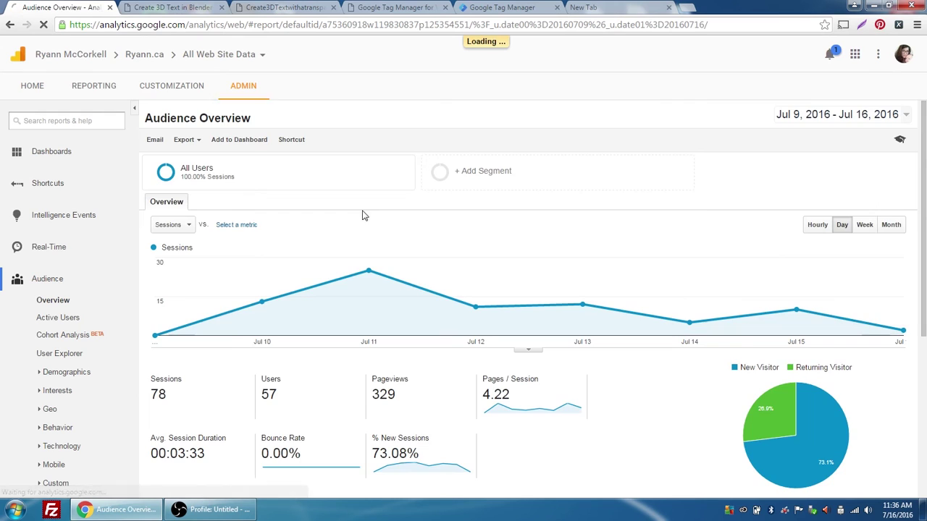
pyautogui.click(58, 249)
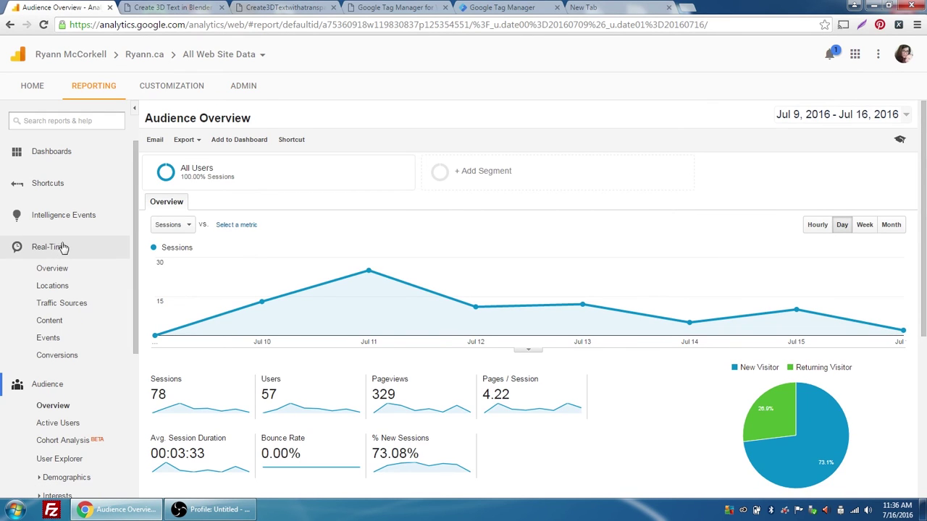
pyautogui.click(60, 269)
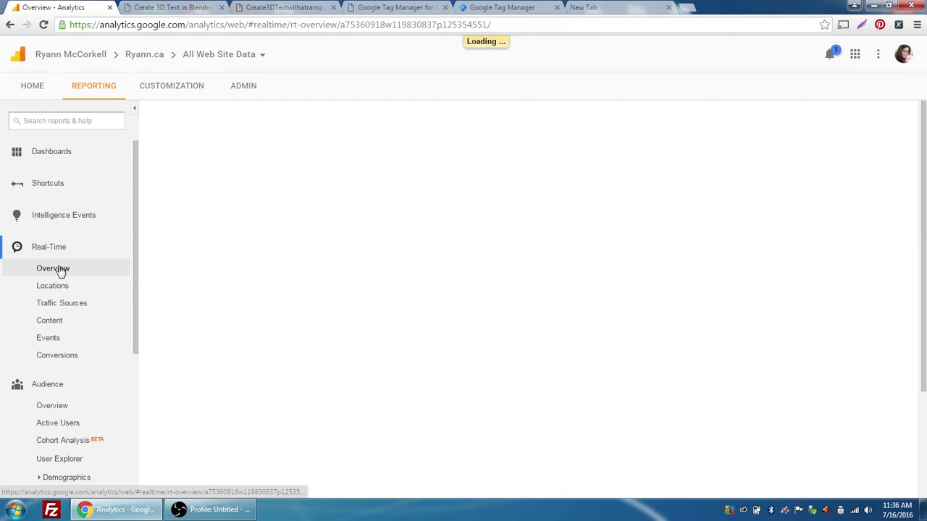
pyautogui.click(48, 338)
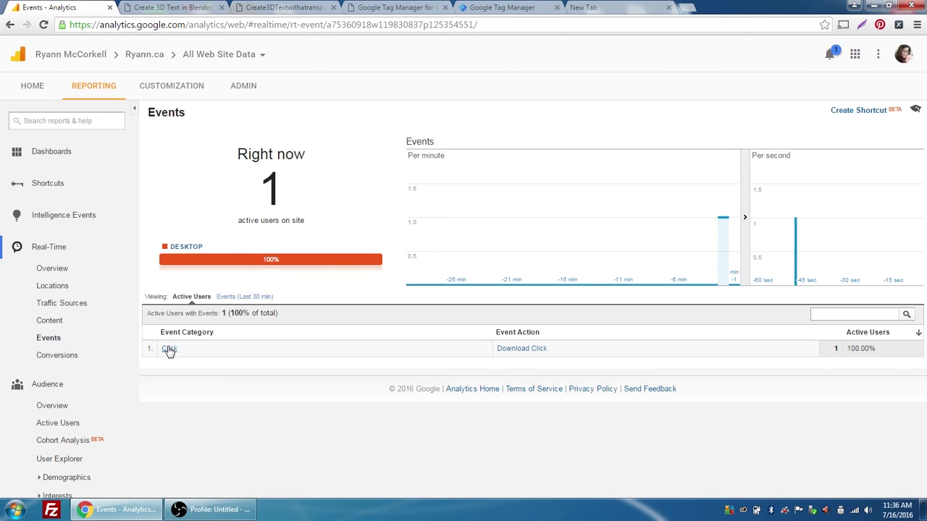
pyautogui.click(169, 350)
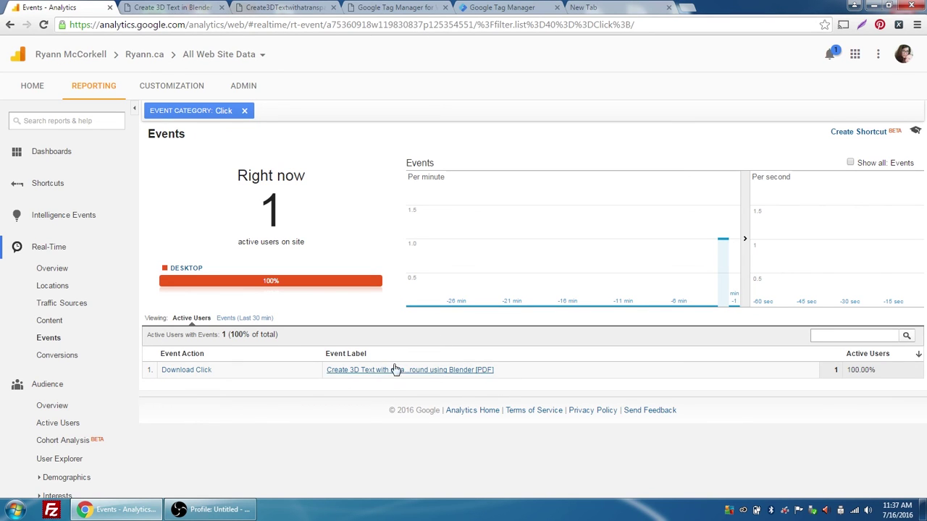
# Open the Top Events report among the Behavior reports.
pyautogui.scroll(-4, 67, 420)
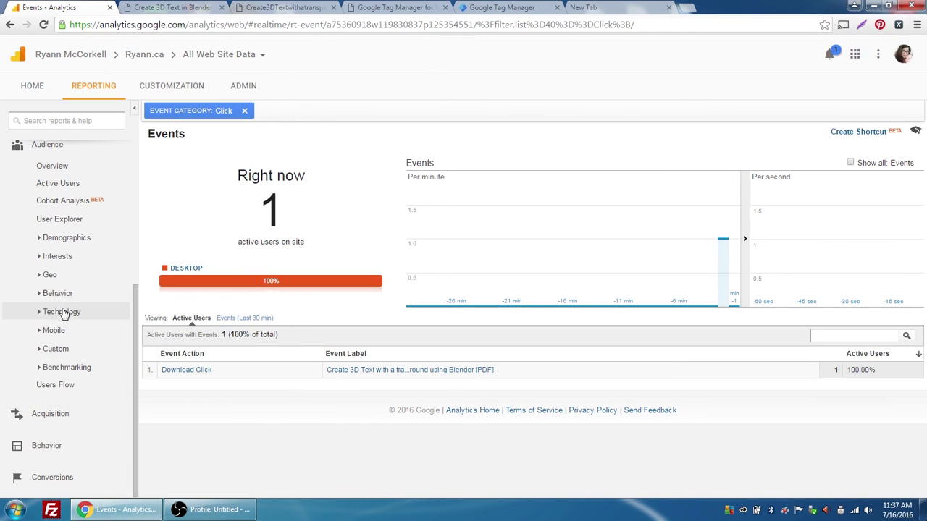
pyautogui.click(58, 414)
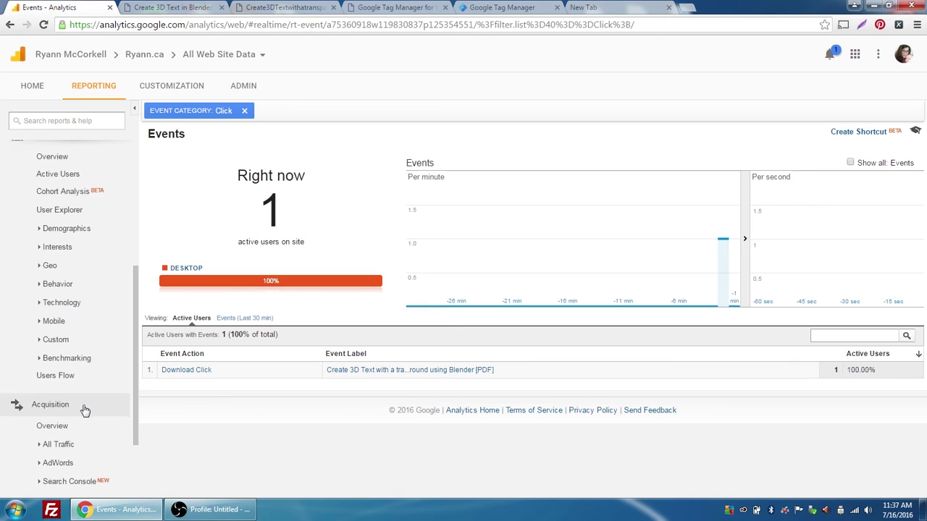
pyautogui.click(48, 445)
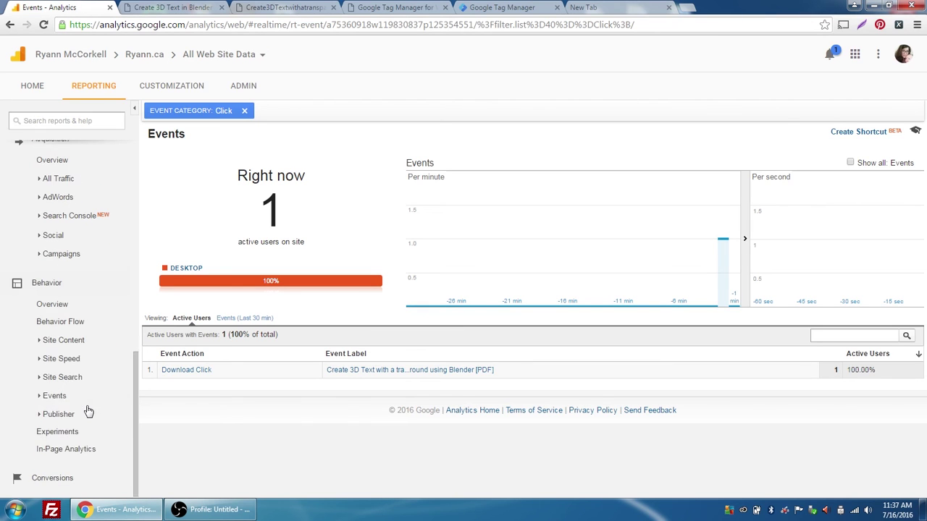
pyautogui.click(54, 394)
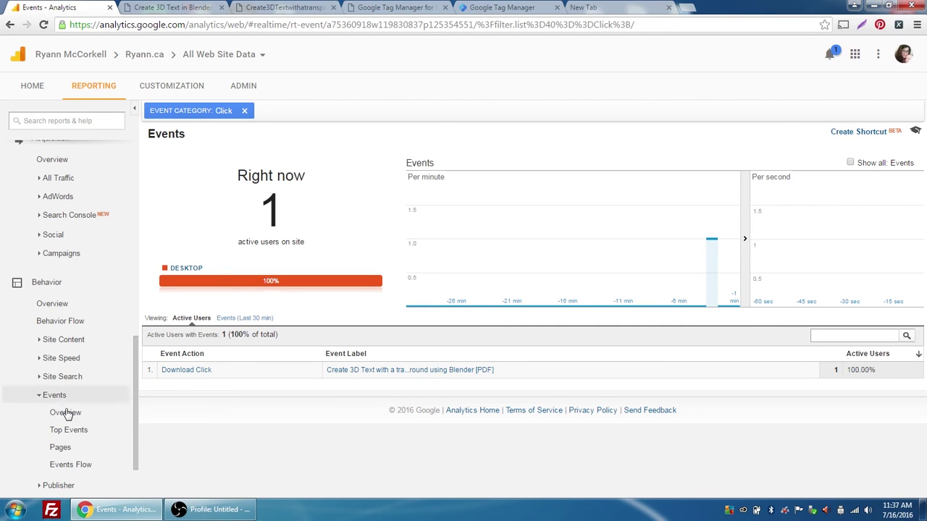
pyautogui.click(69, 372)
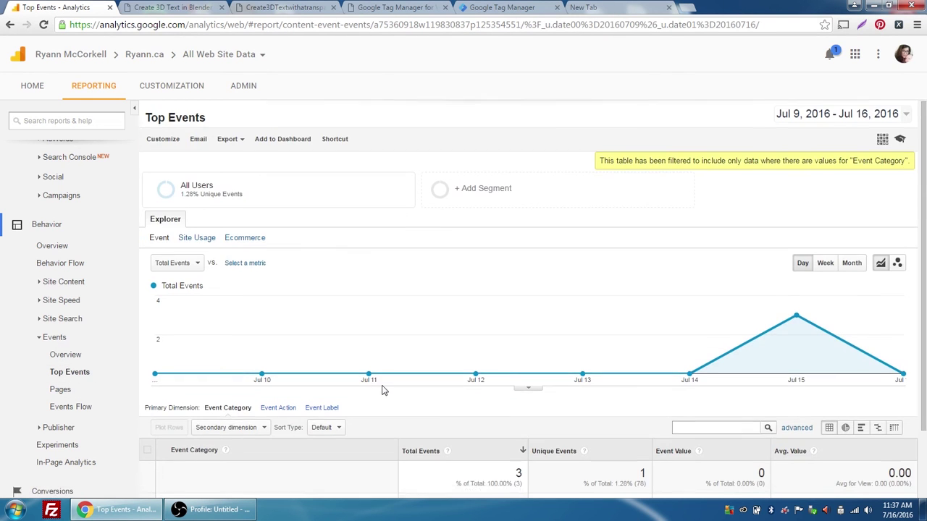
# Examine the Top Events table by event category, by event action and by event label.
pyautogui.scroll(-2, 381, 387)
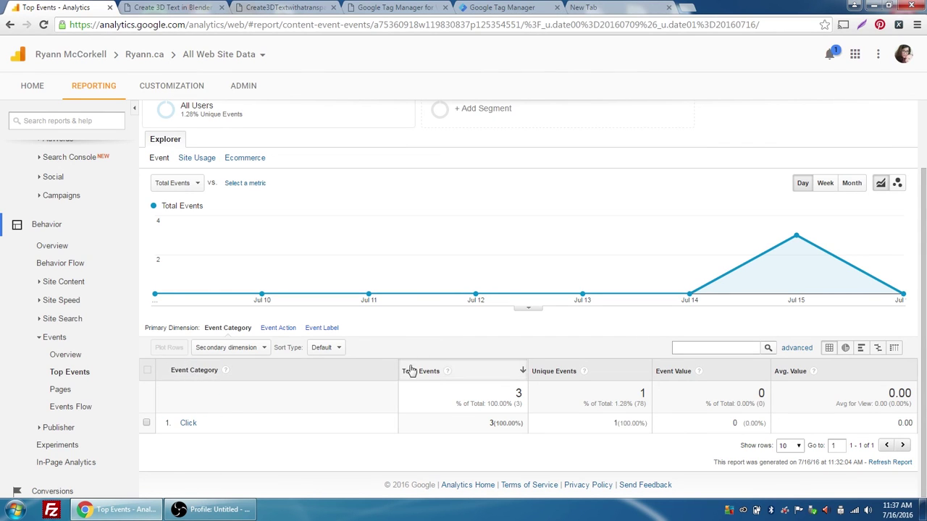
pyautogui.click(272, 328)
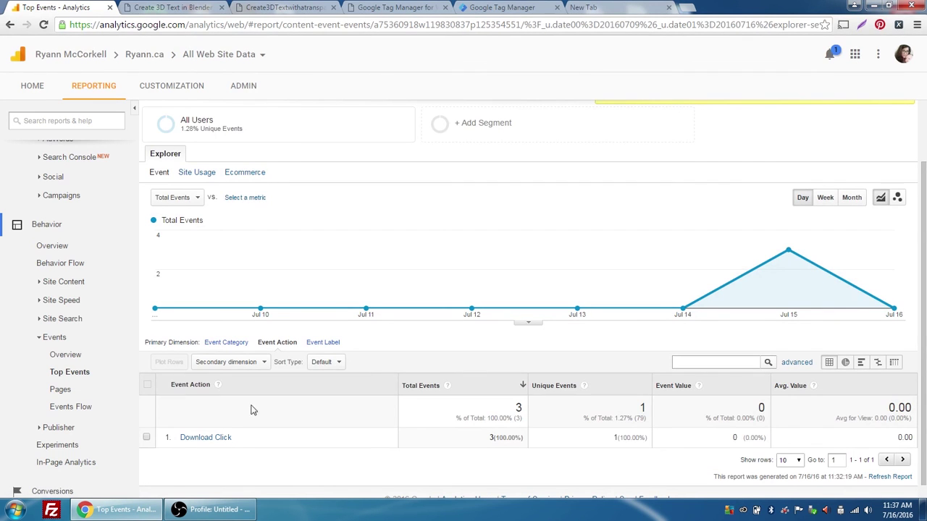
pyautogui.click(323, 342)
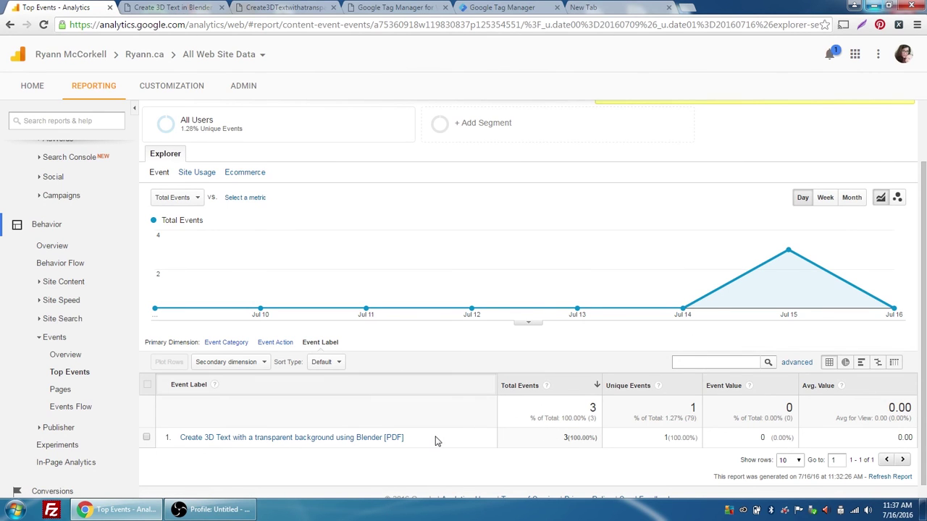
pyautogui.scroll(2, 433, 438)
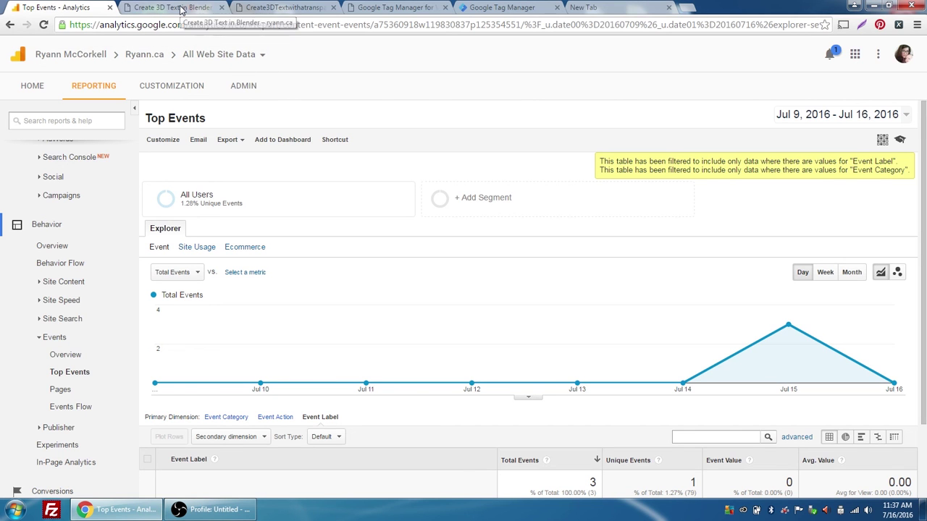
pyautogui.click(487, 8)
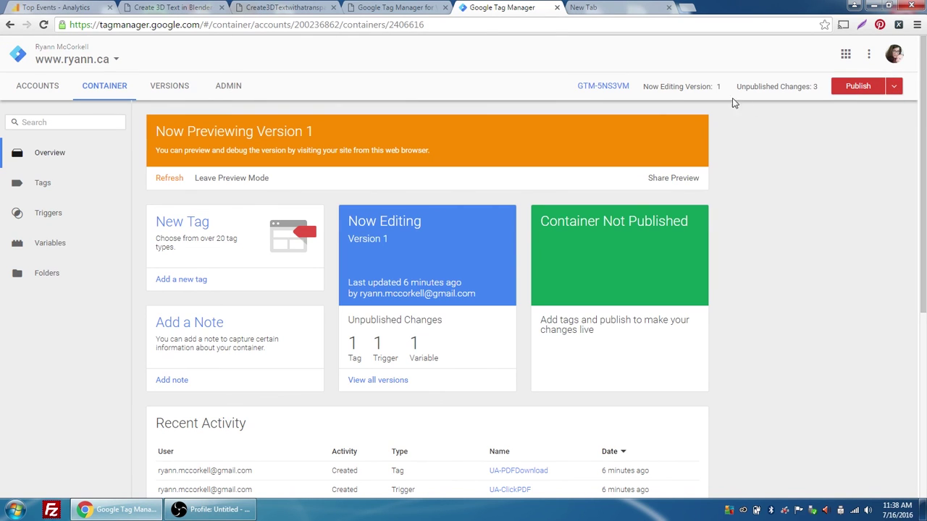
pyautogui.click(858, 88)
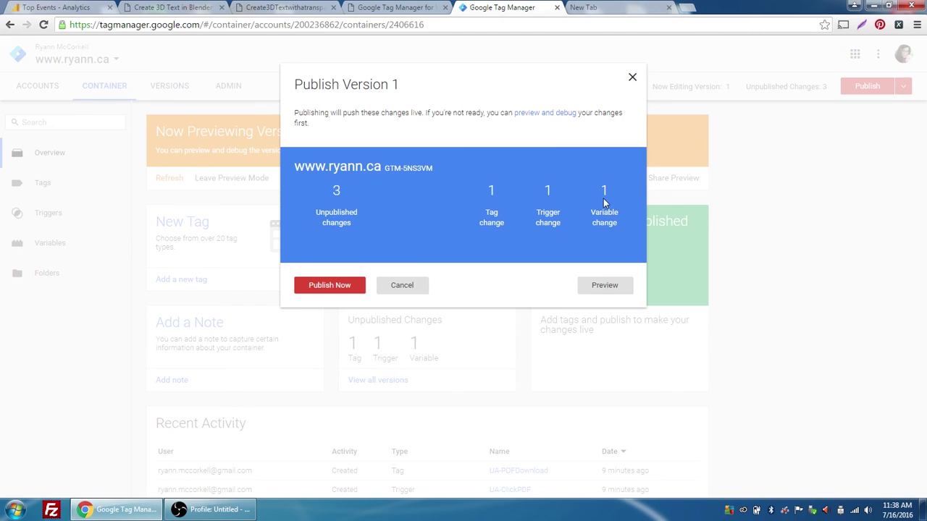
pyautogui.click(345, 285)
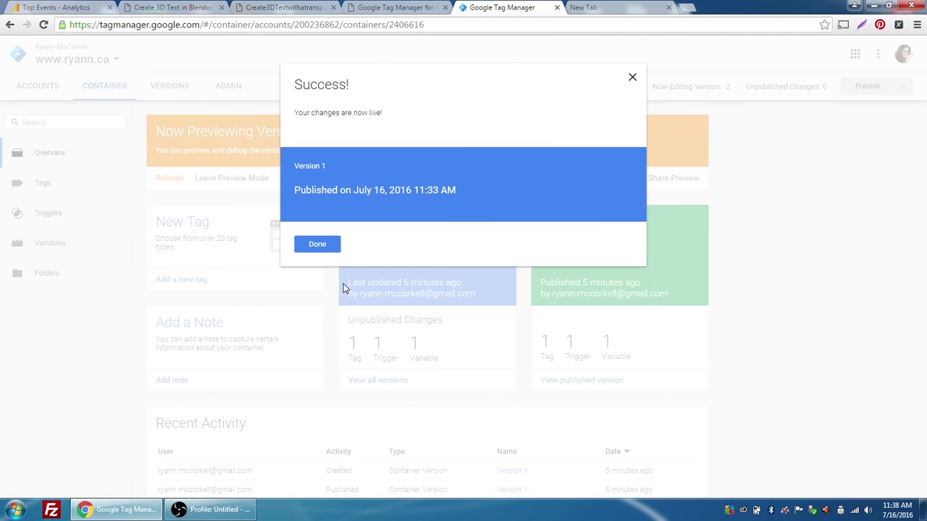
pyautogui.click(323, 245)
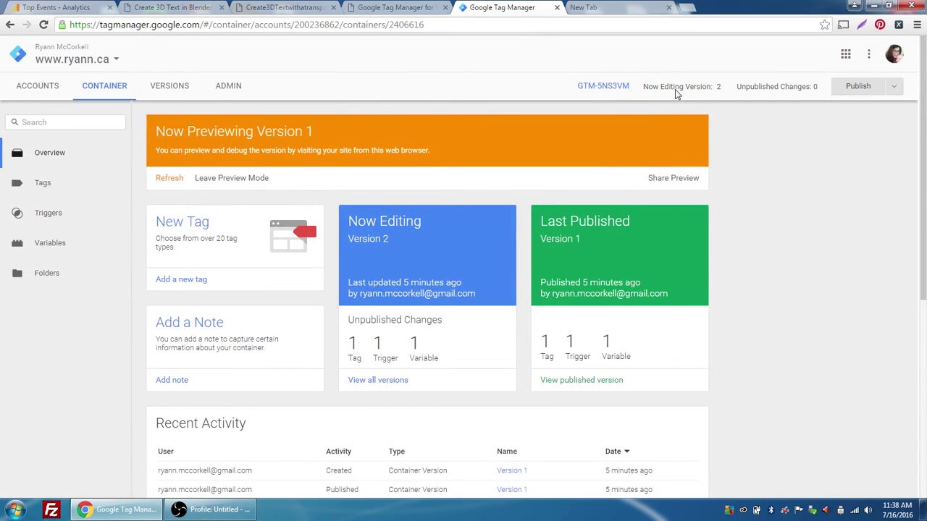